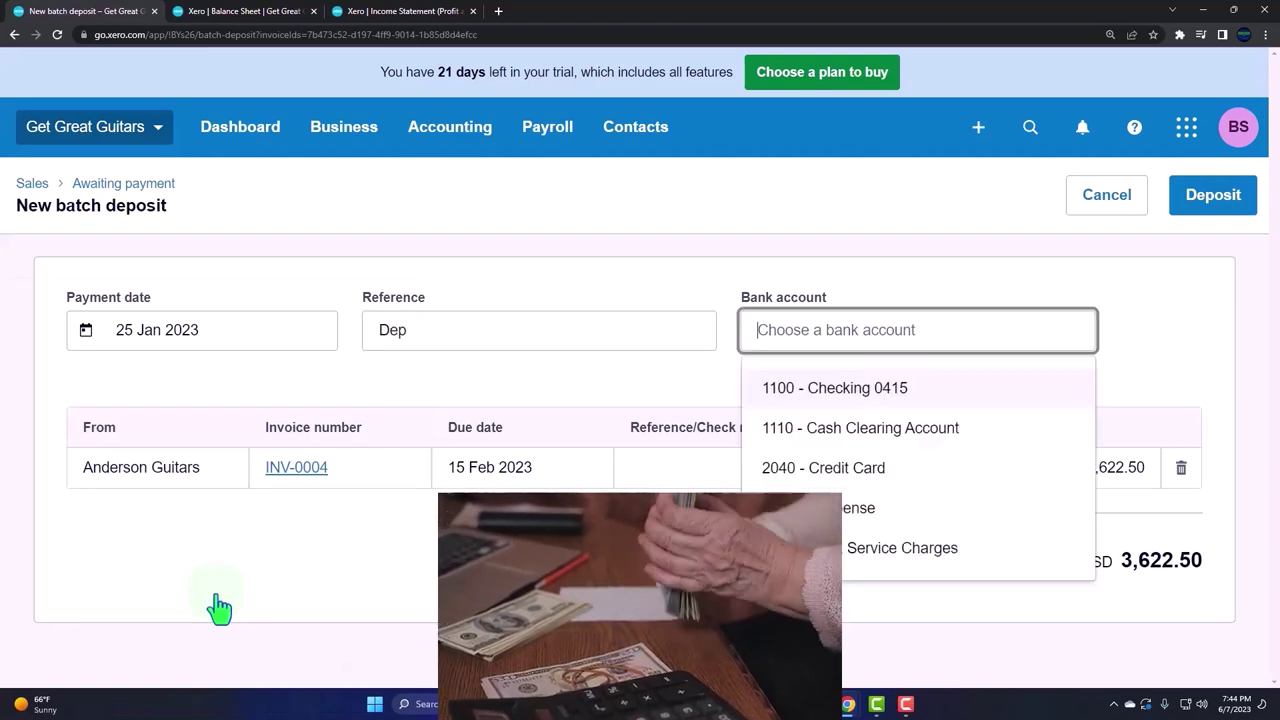
Record the 3,622.50 INV-0004 payment as a batch deposit into 1110 Cash Clearing Account
left_click(853, 428)
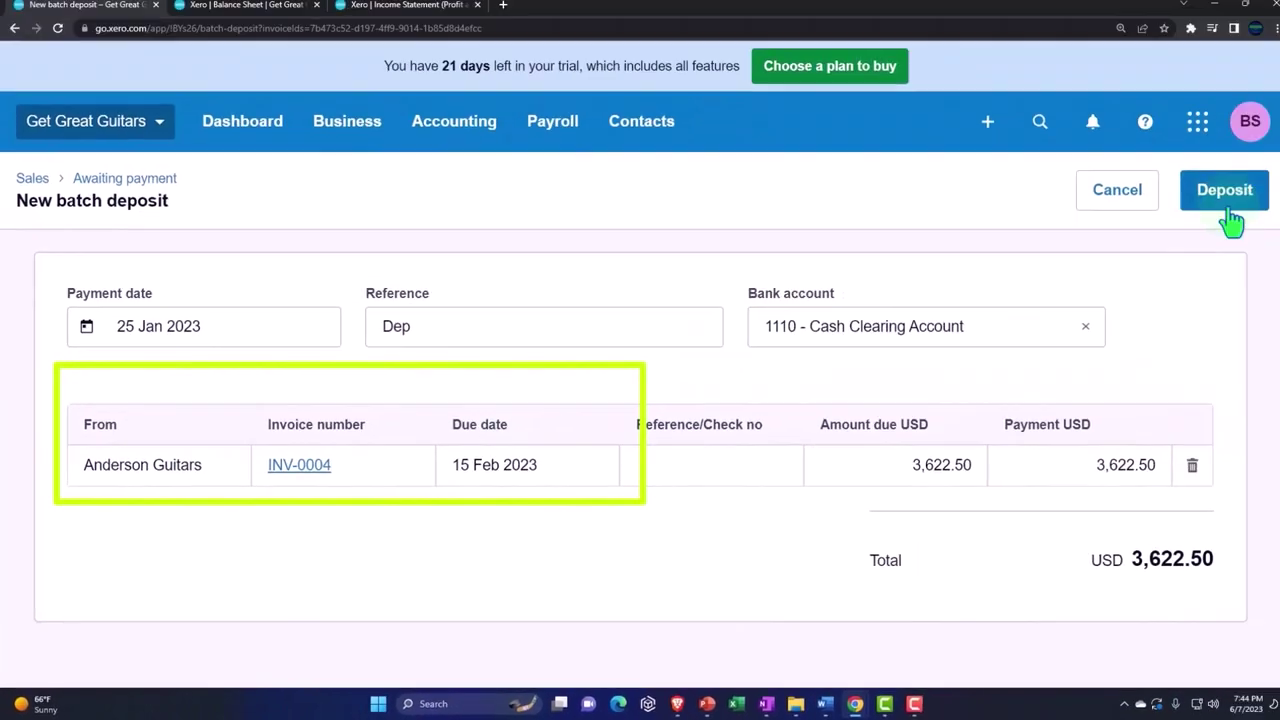
left_click(1218, 200)
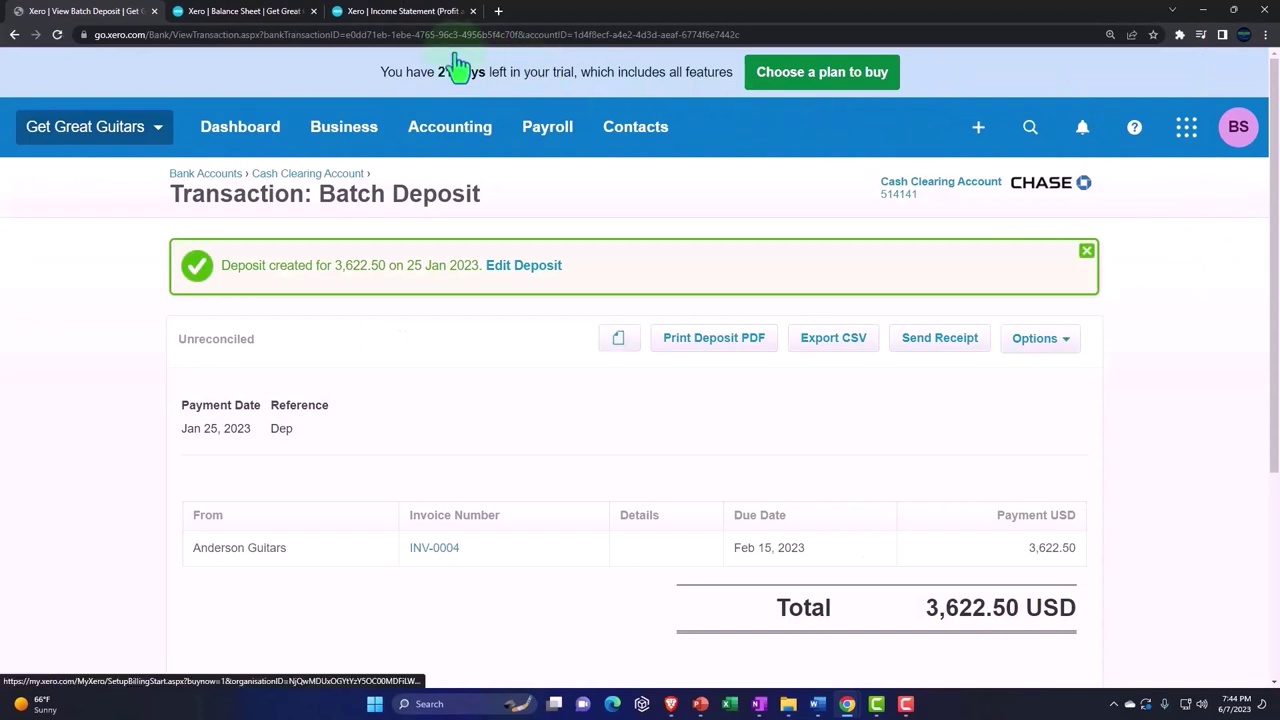
Refresh the Balance Sheet and check Cash and Cash Equivalents for Cash Clearing at 3,622.50
left_click(272, 12)
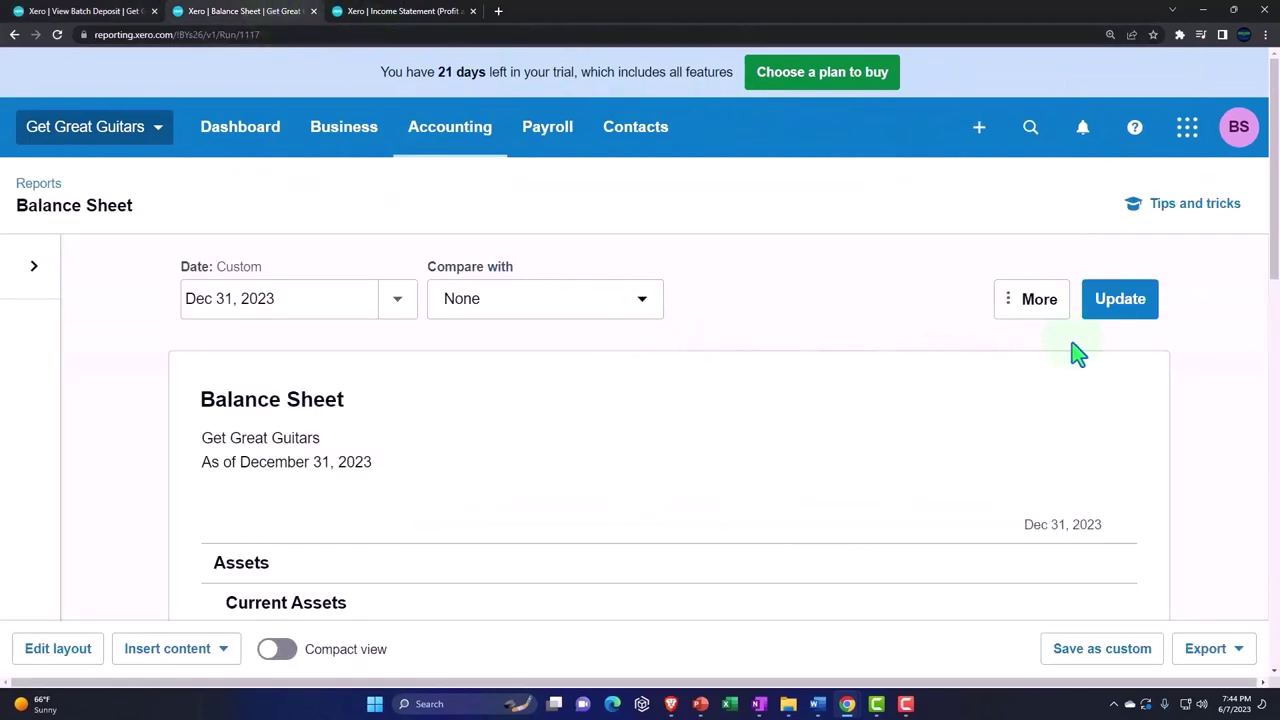
left_click(1122, 314)
scroll(1083, 380, "down", 2)
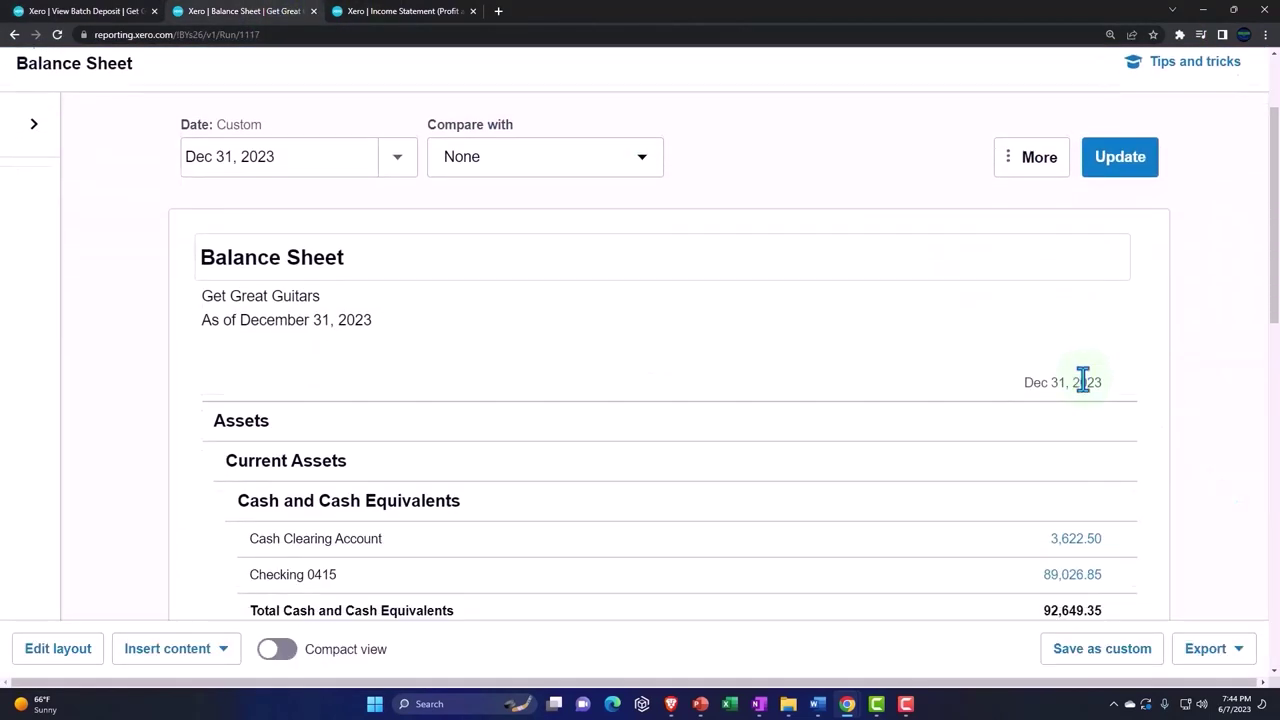
scroll(1081, 378, "down", 2)
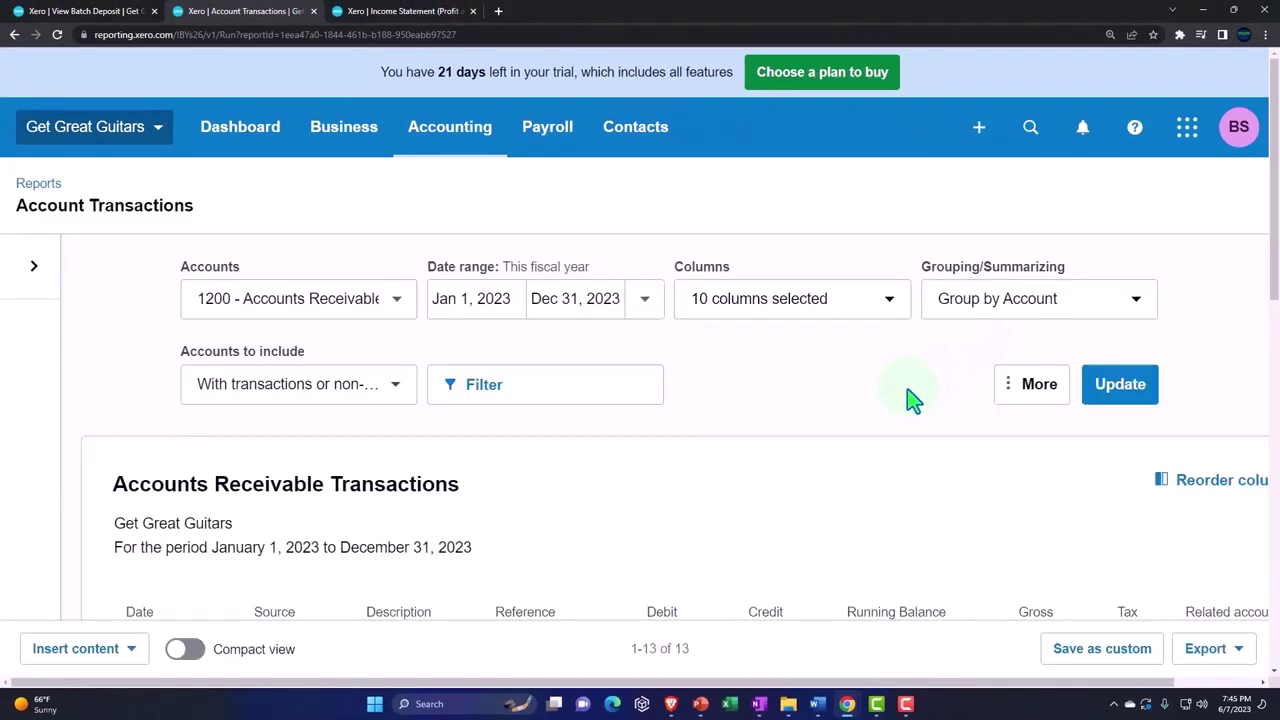
Review the Accounts Receivable transactions down to the Jan 25 INV-0004 payment, then go back
scroll(910, 398, "down", 3)
scroll(910, 398, "down", 1)
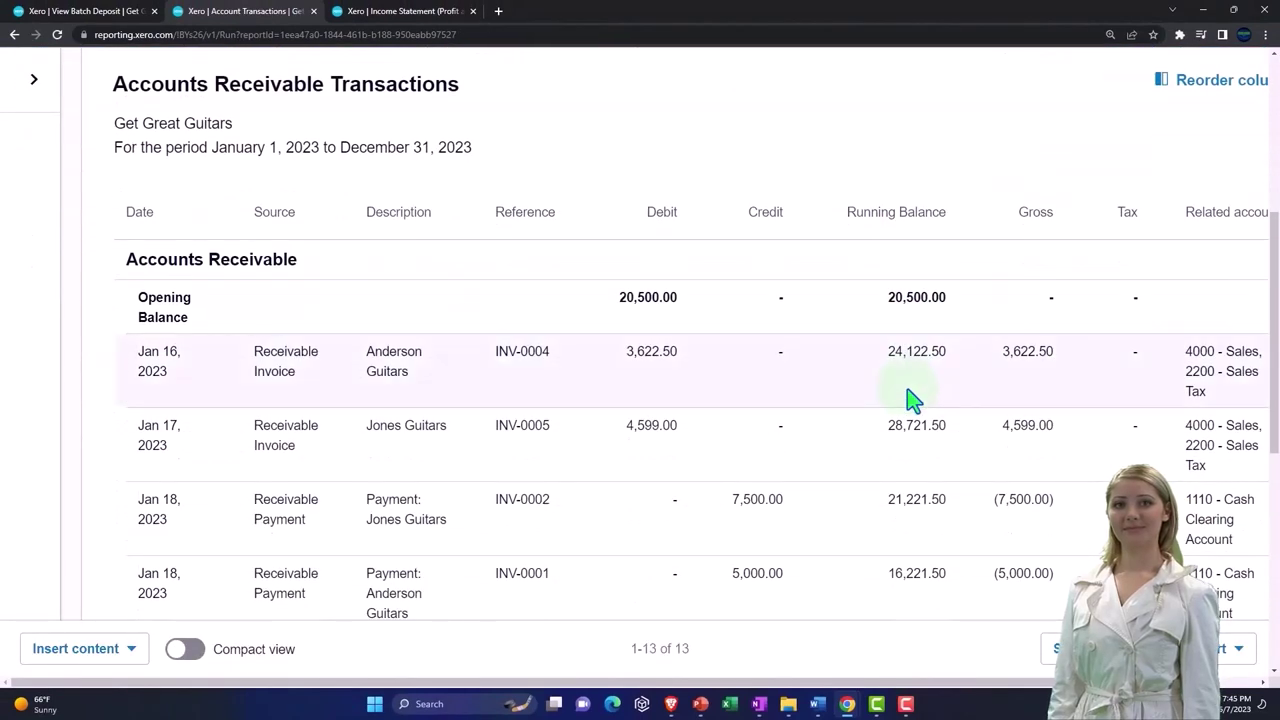
scroll(910, 400, "down", 2)
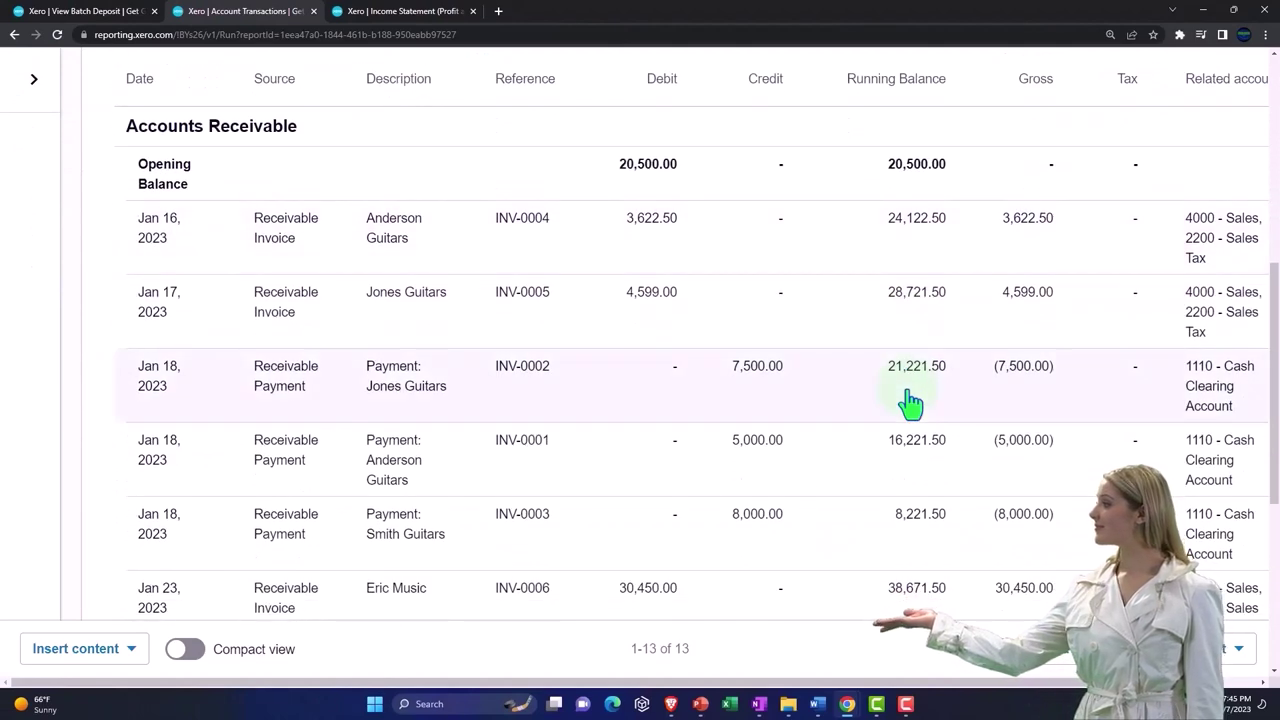
scroll(842, 416, "down", 1)
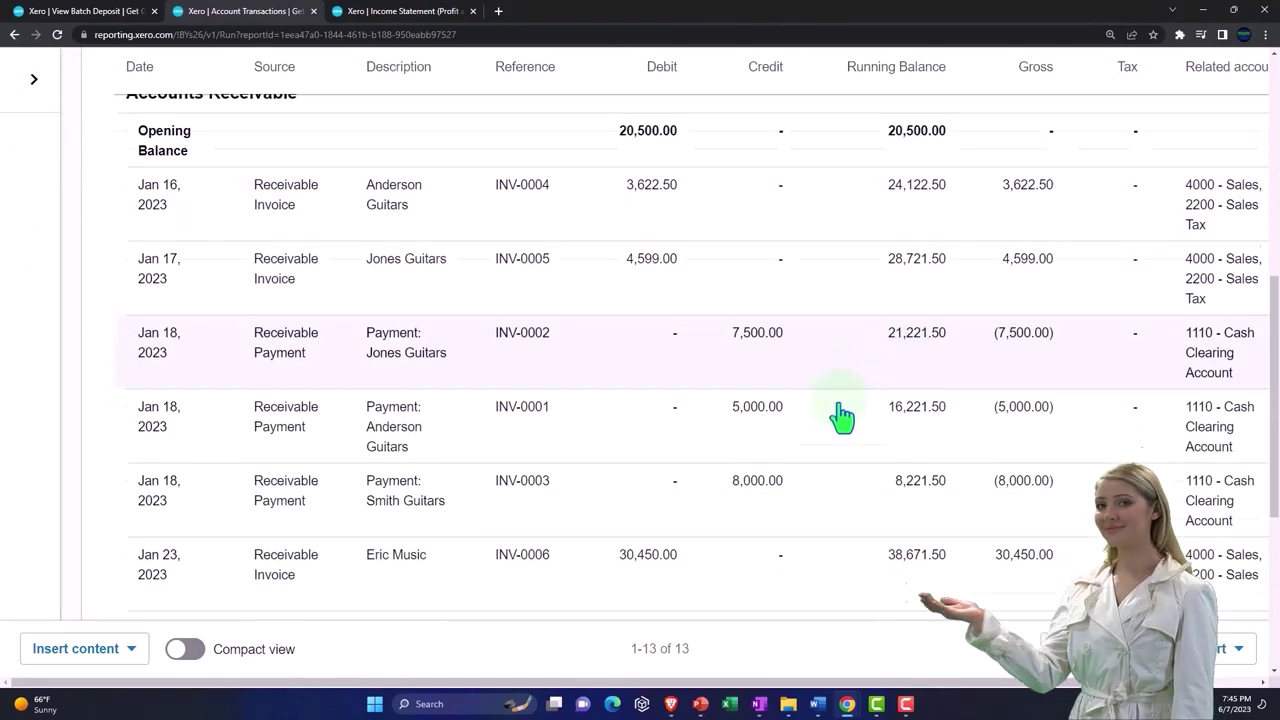
scroll(842, 416, "down", 3)
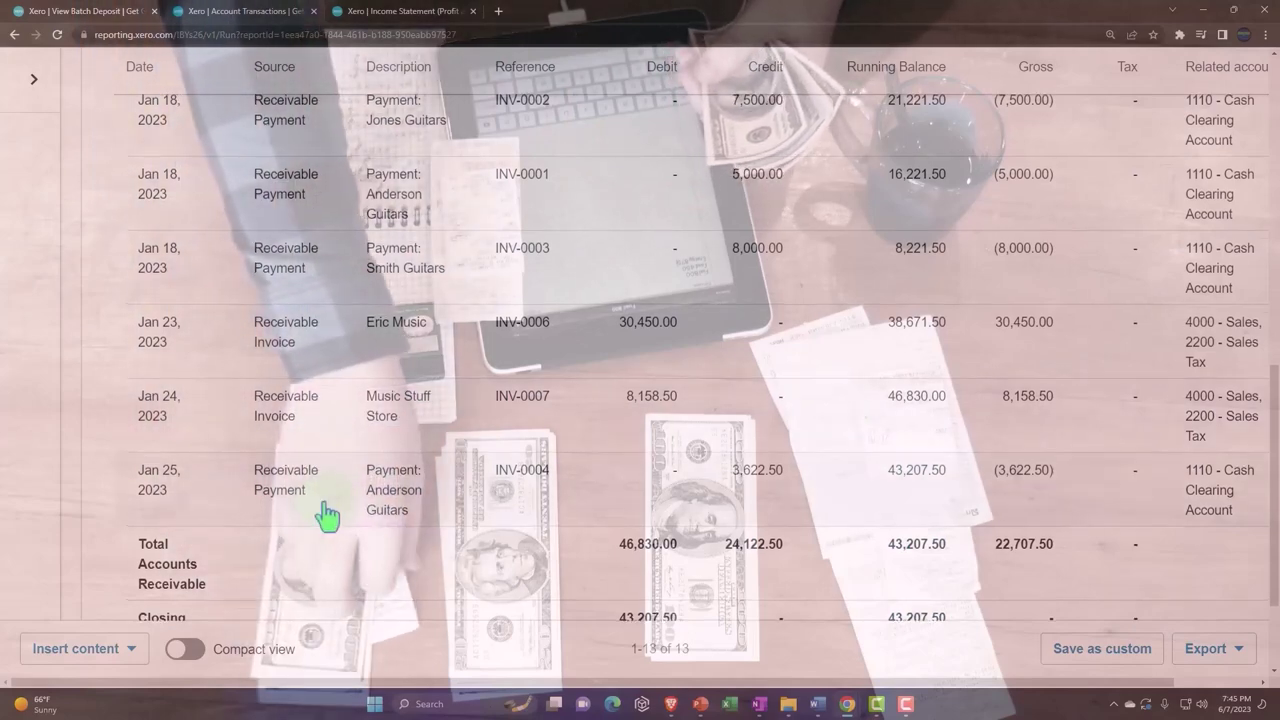
scroll(323, 517, "up", 5)
scroll(328, 515, "up", 3)
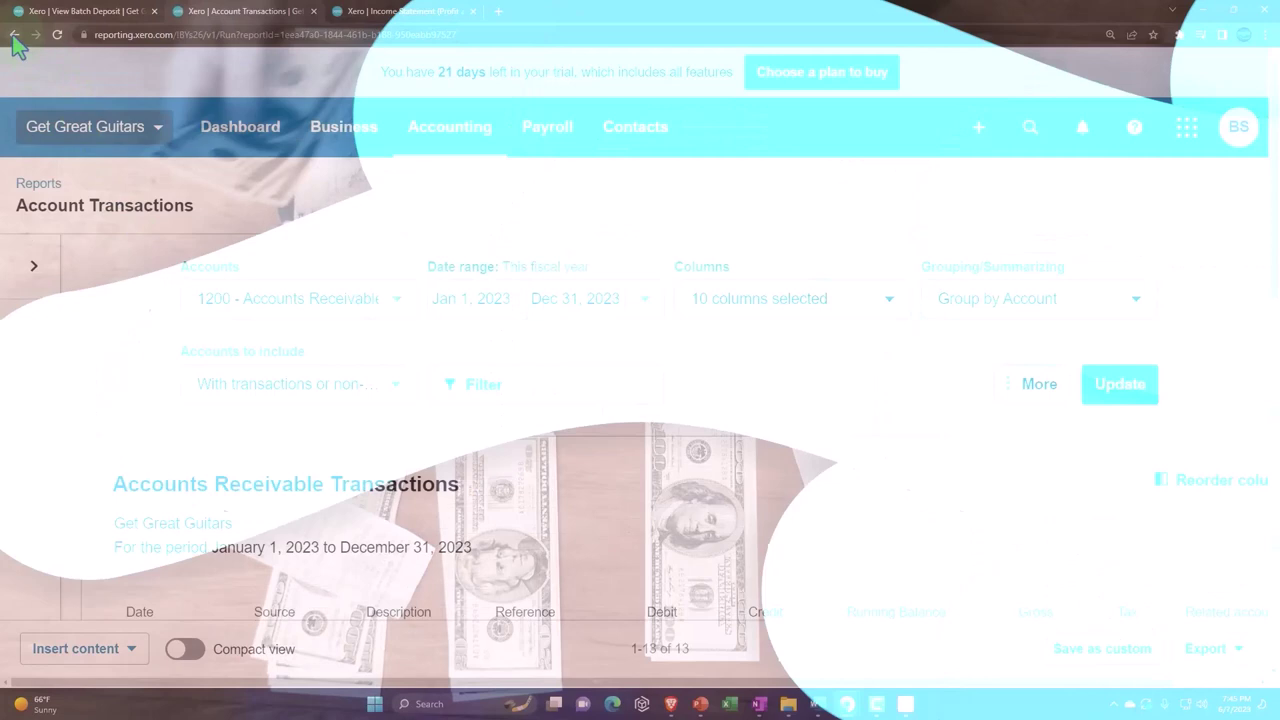
left_click(36, 40)
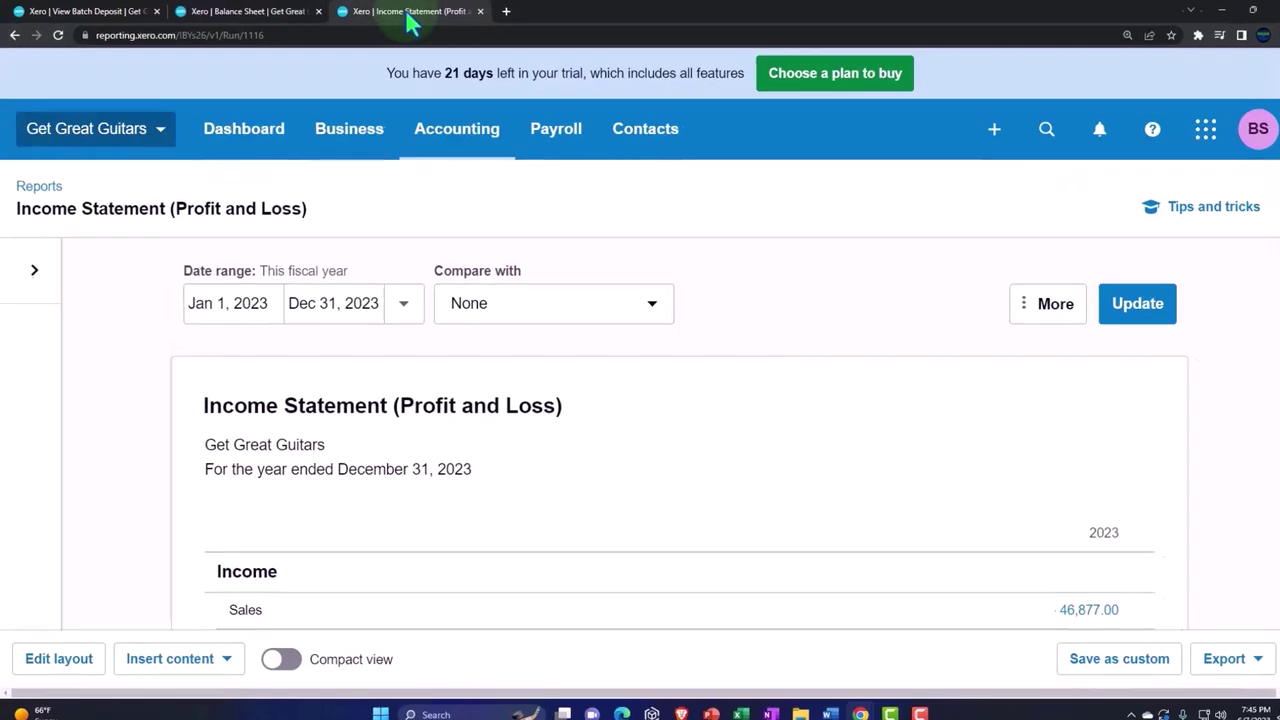
Duplicate the Income Statement tab and open Aged Receivables Detail from the Payables and receivables reports
right_click(399, 18)
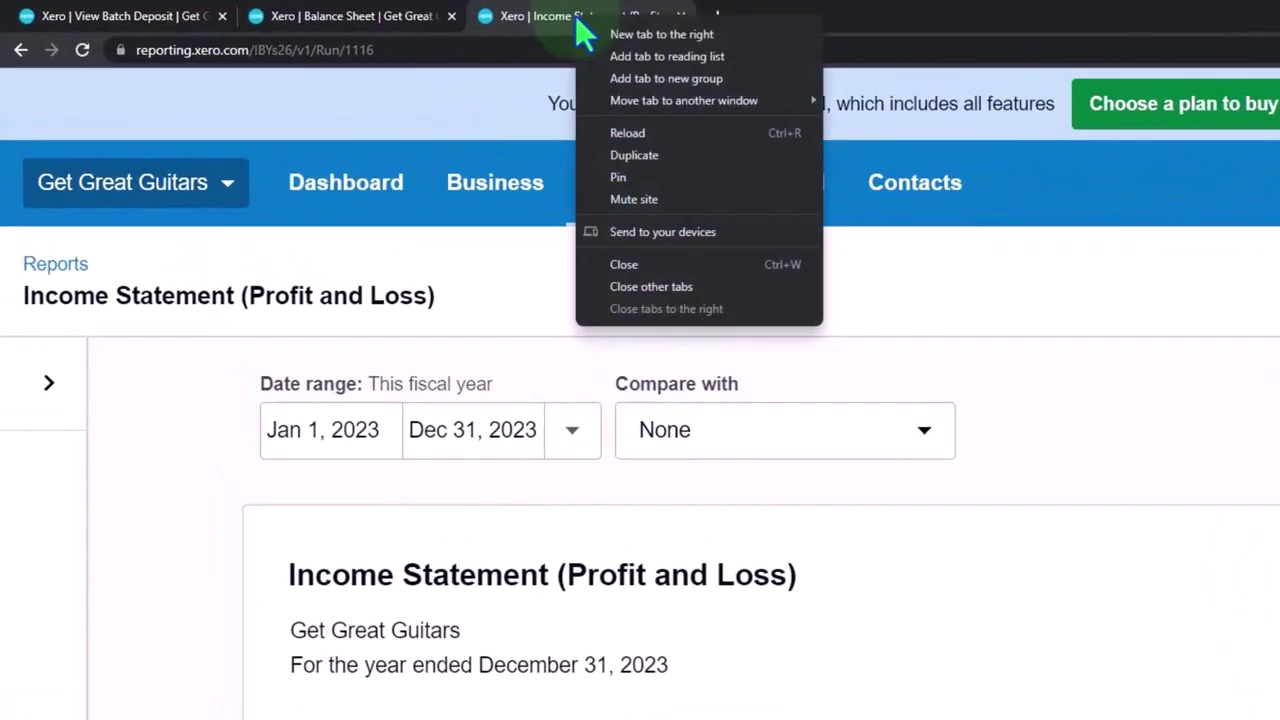
left_click(638, 156)
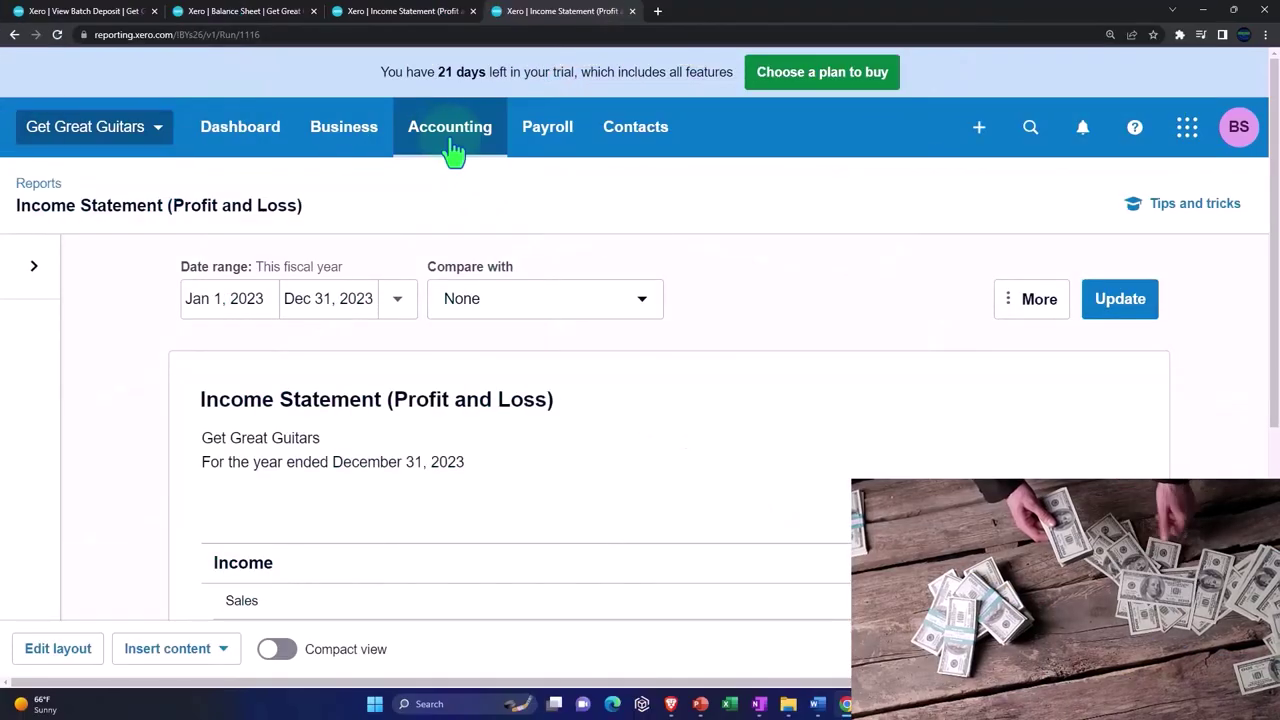
left_click(453, 150)
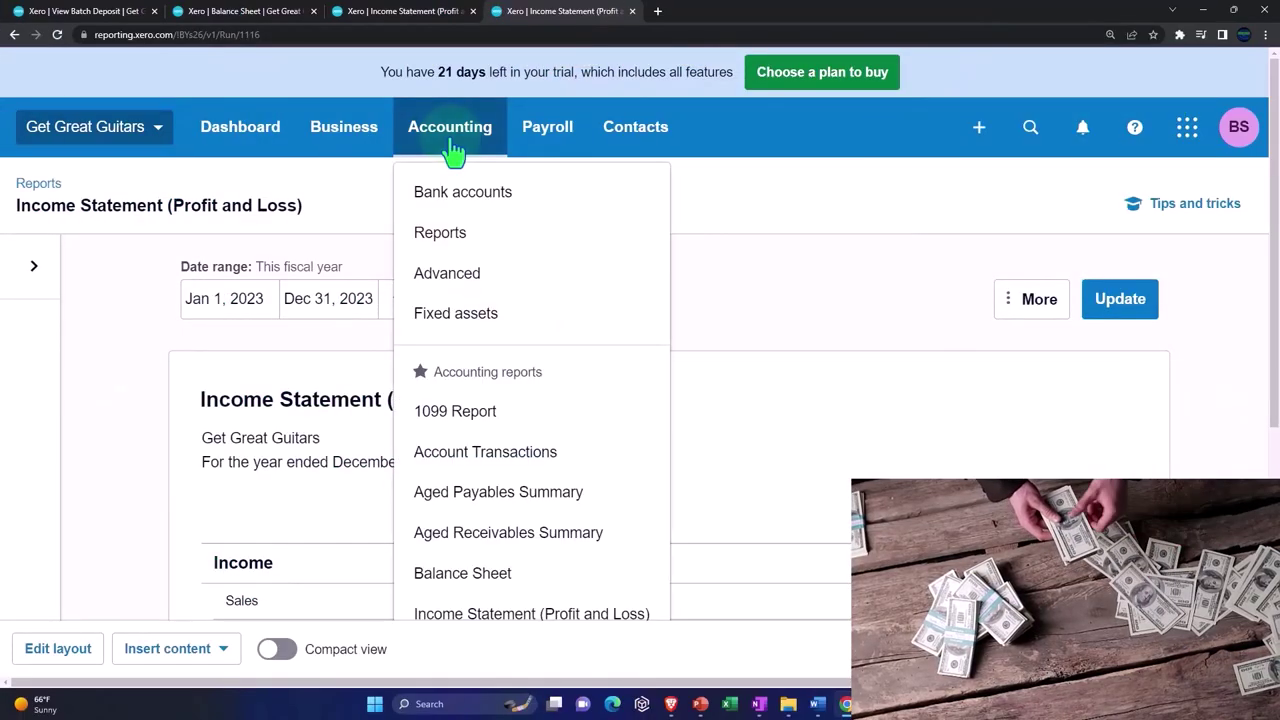
left_click(456, 232)
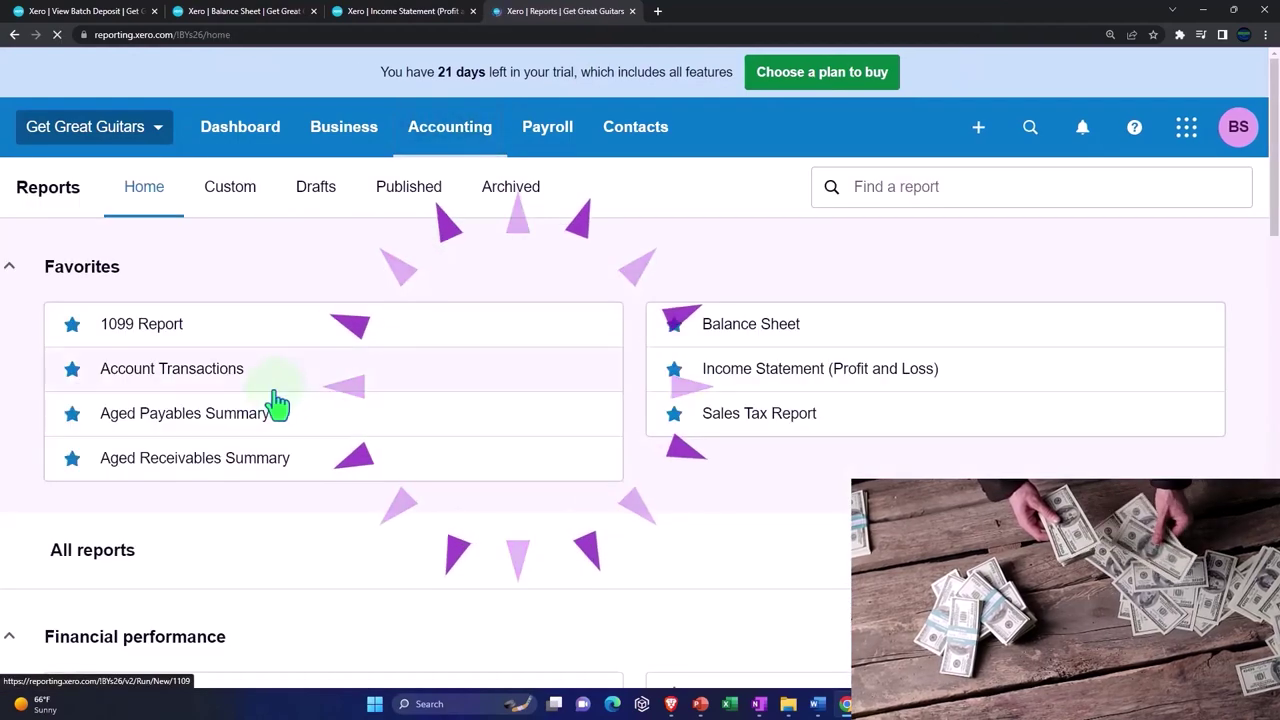
scroll(66, 448, "down", 3)
scroll(66, 448, "down", 7)
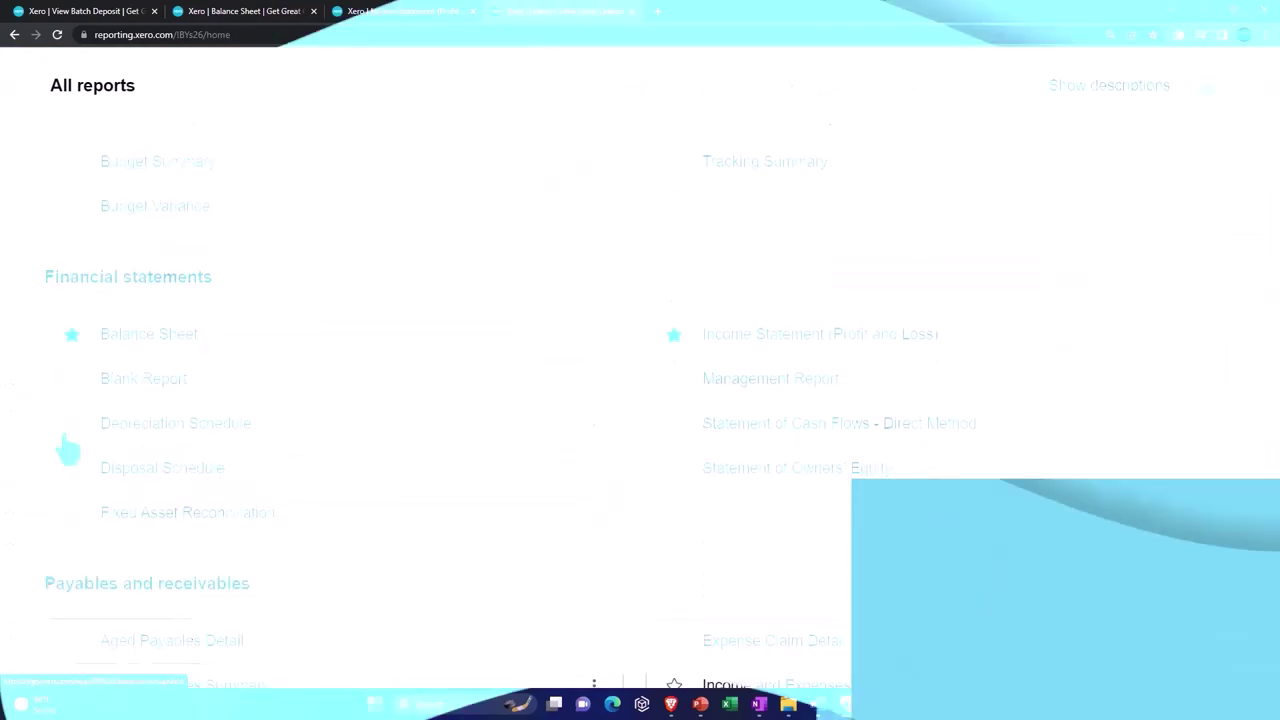
left_click(70, 446)
scroll(68, 448, "down", 1)
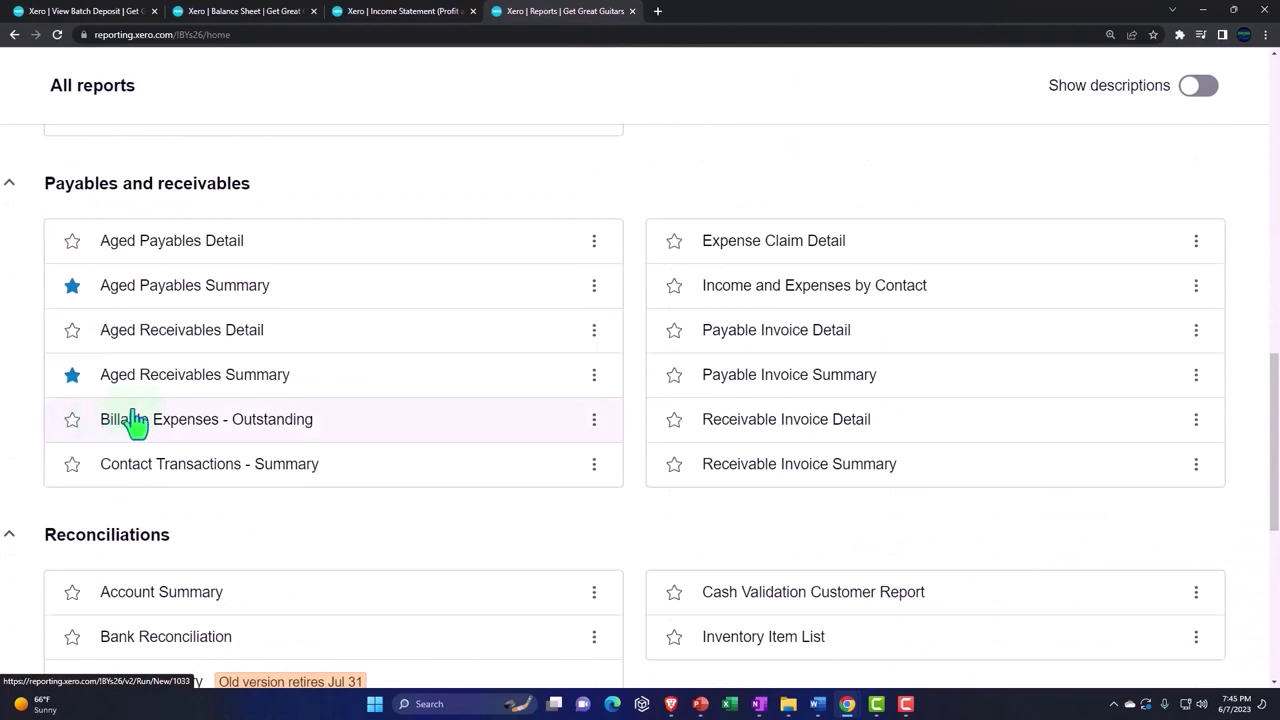
left_click(168, 340)
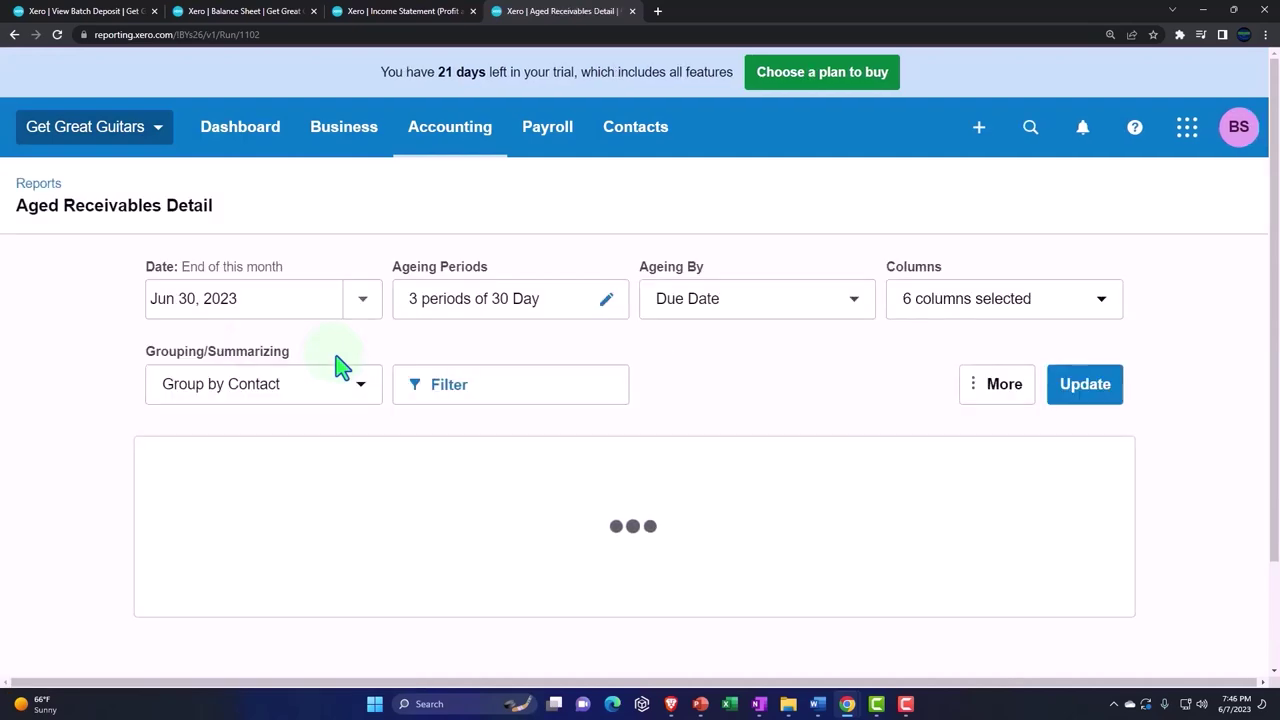
Open the 1099 Report from the Accounting menu
scroll(338, 366, "down", 3)
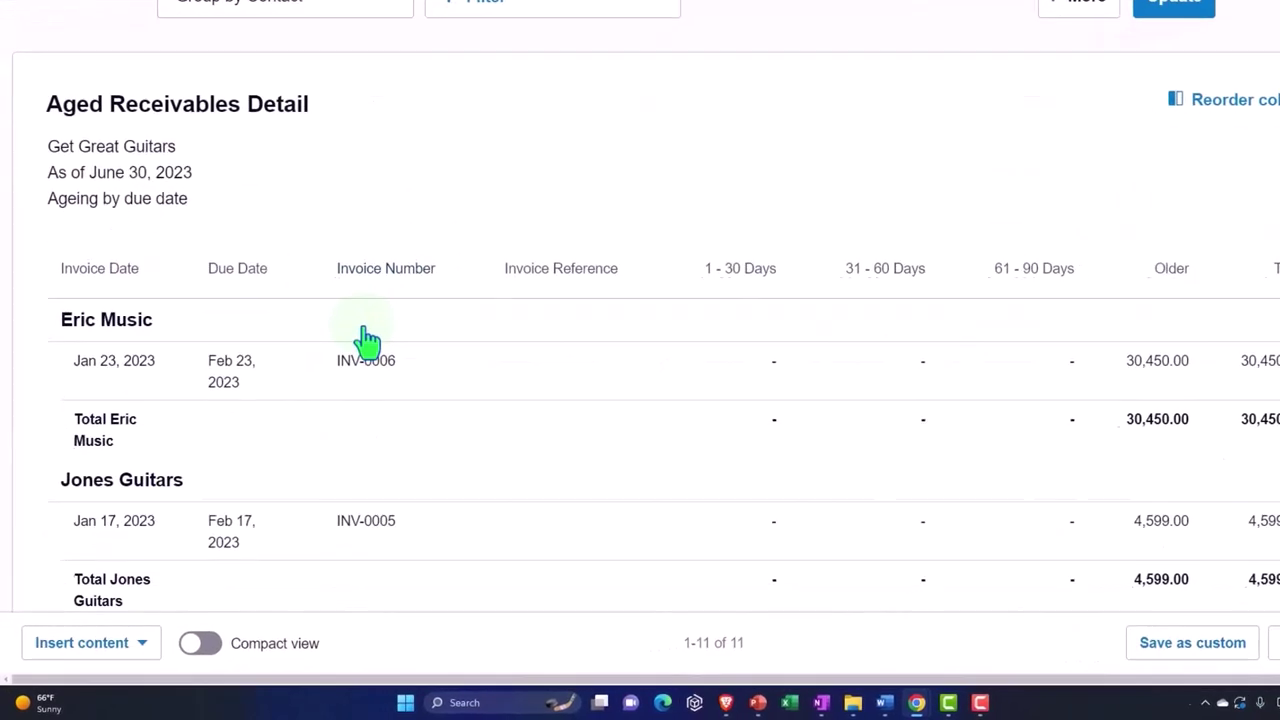
scroll(394, 306, "up", 4)
left_click(394, 306)
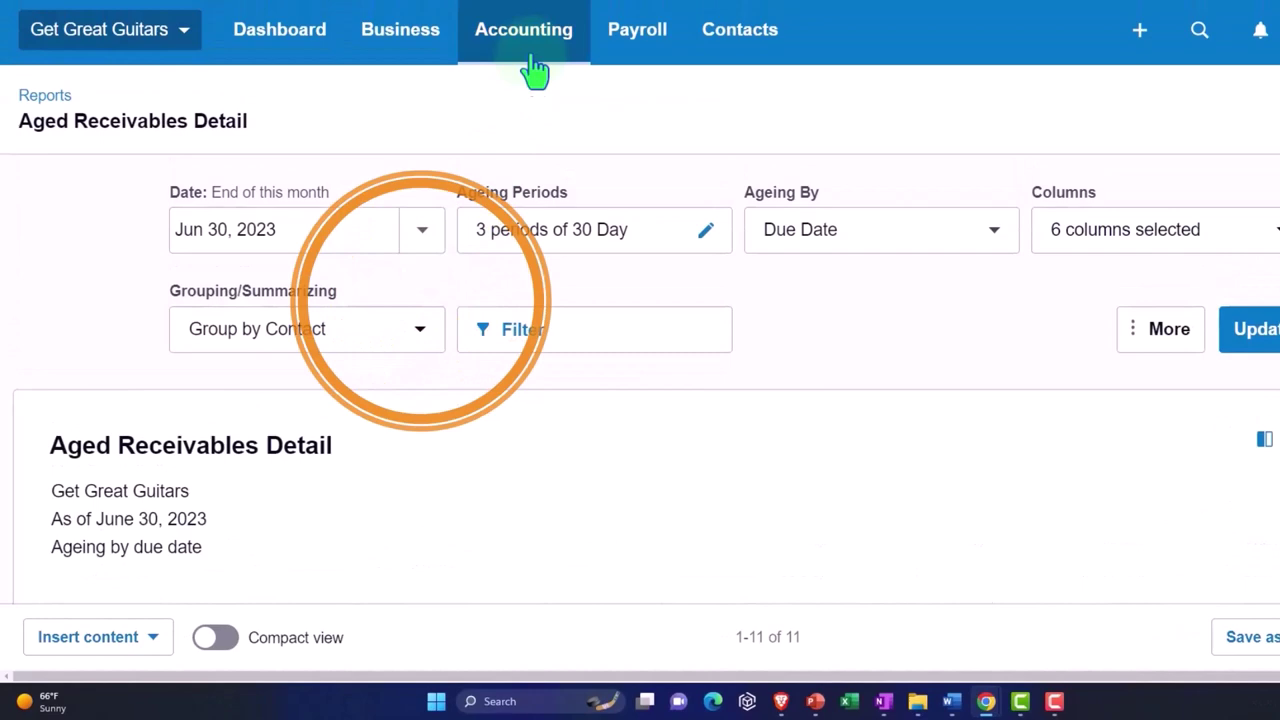
left_click(537, 57)
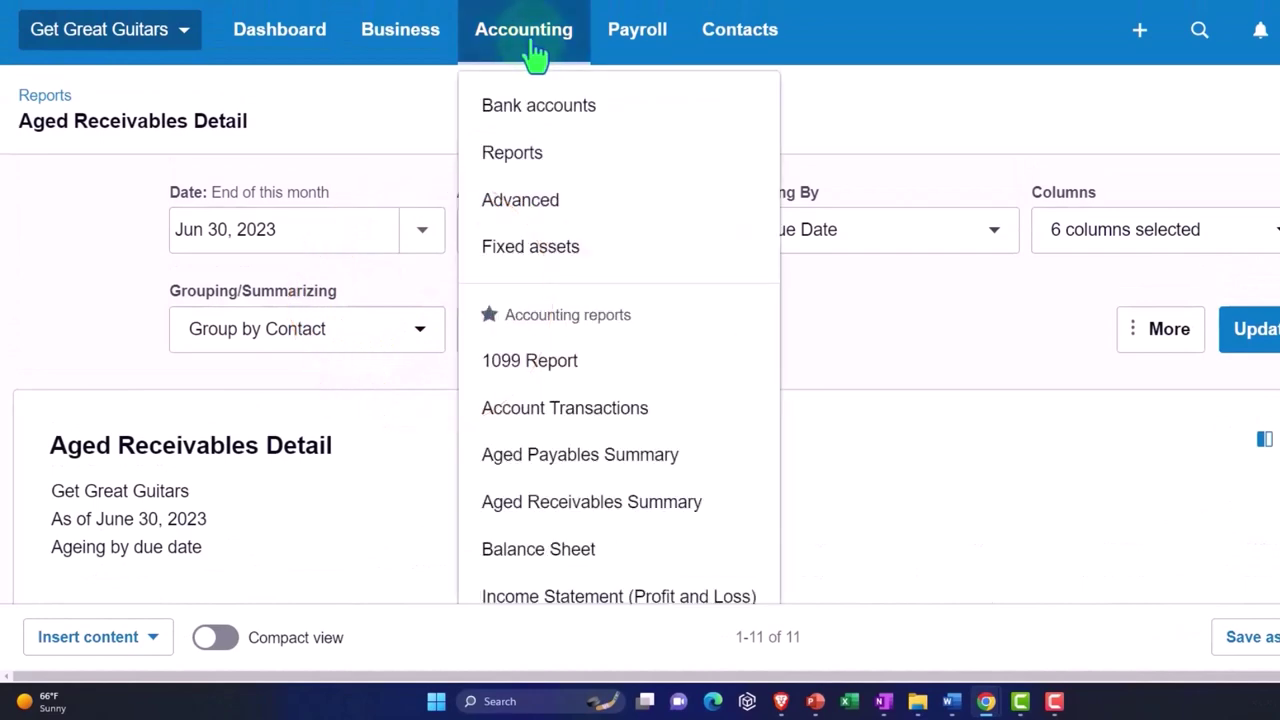
left_click(559, 365)
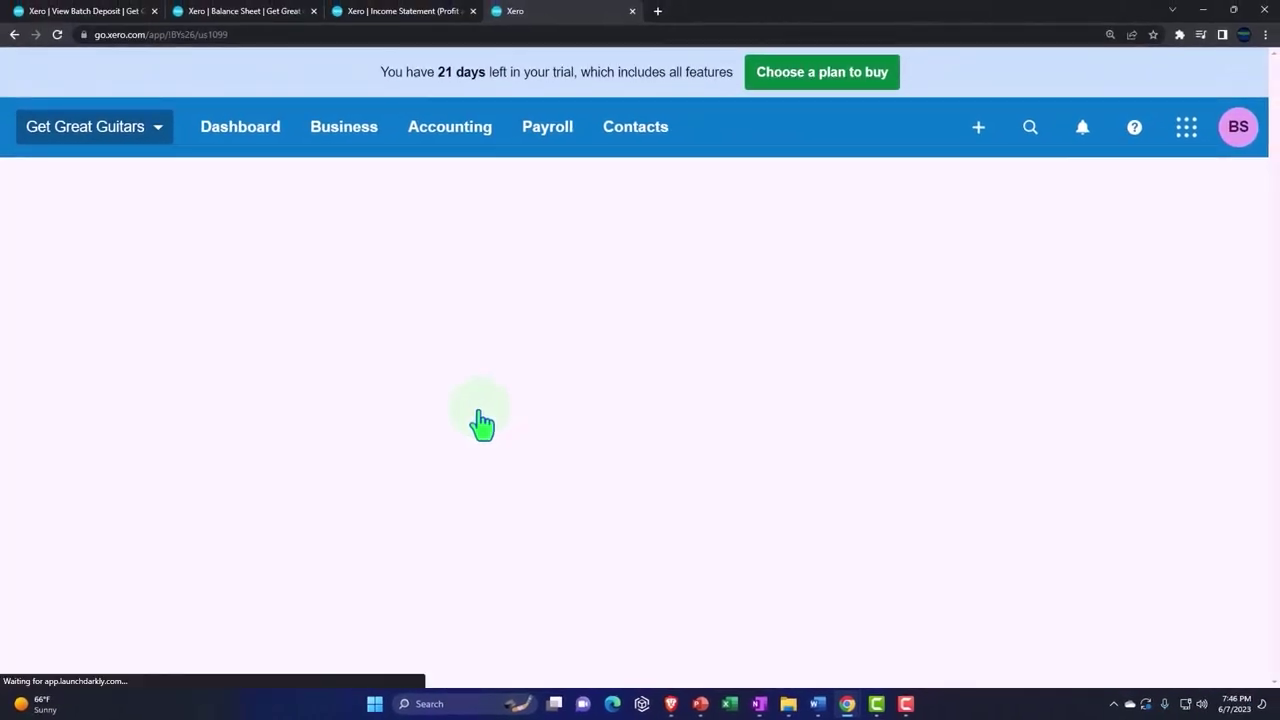
Leave the 1099 Report for the full list of reports
scroll(314, 423, "down", 1)
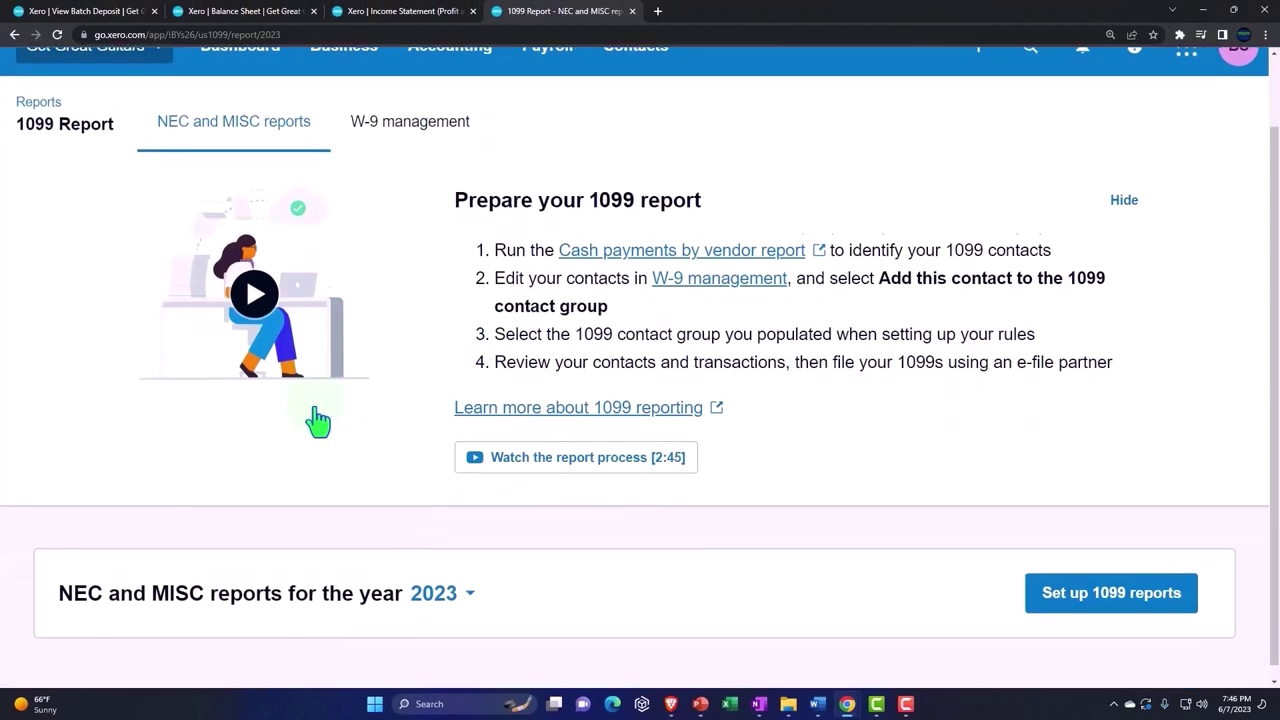
scroll(318, 422, "up", 1)
left_click(457, 130)
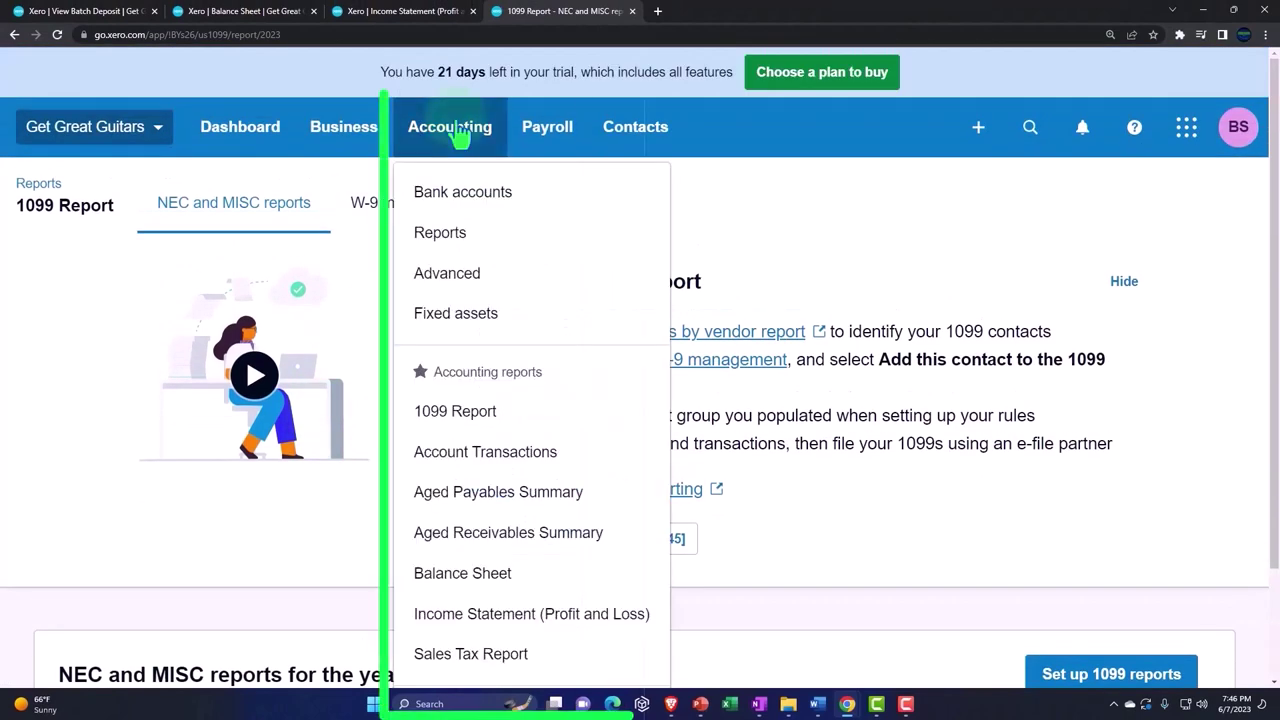
left_click(450, 240)
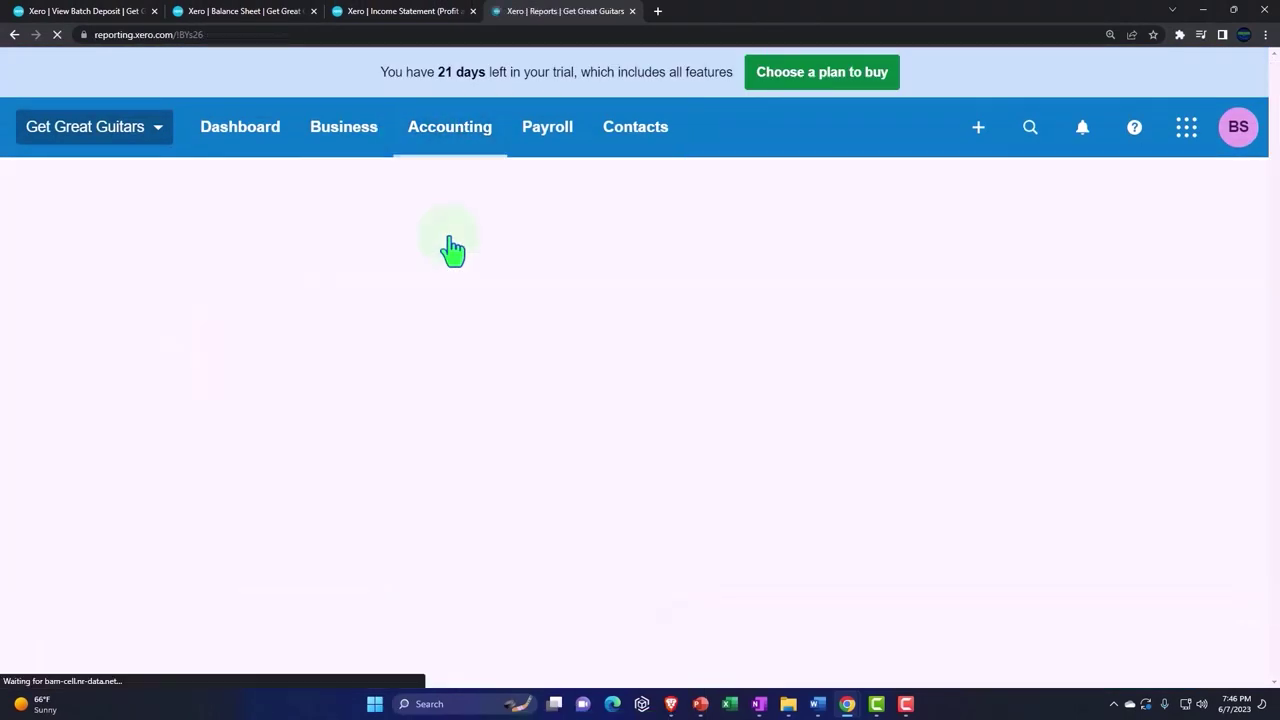
Open the Aged Receivables Summary showing 43,207.50 owed and compare it with the Balance Sheet tab
scroll(266, 345, "down", 2)
scroll(266, 345, "down", 5)
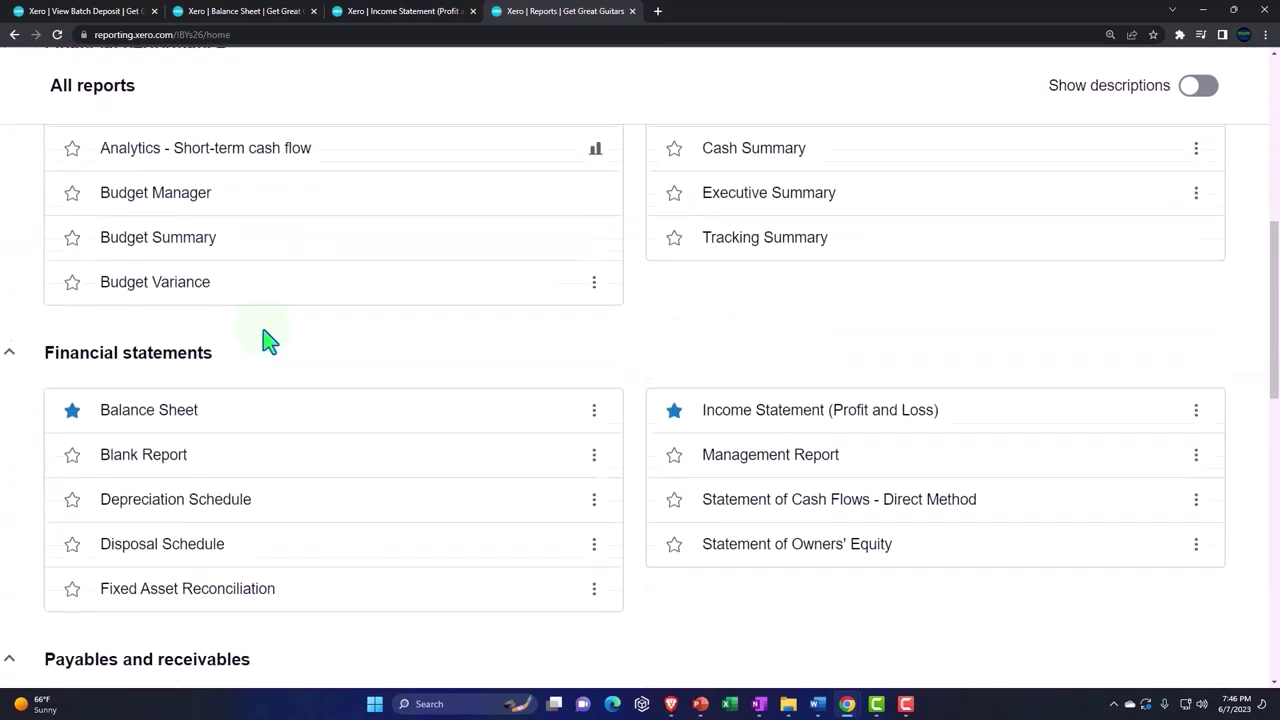
scroll(363, 207, "down", 5)
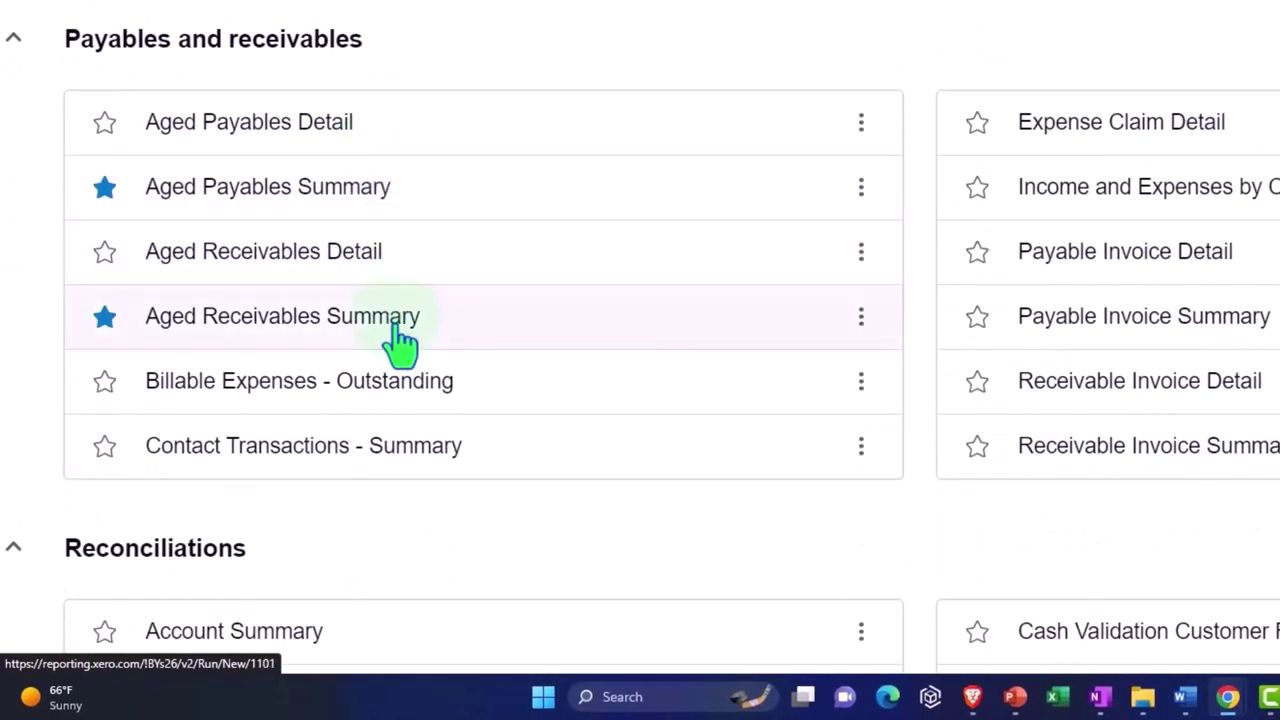
left_click(400, 342)
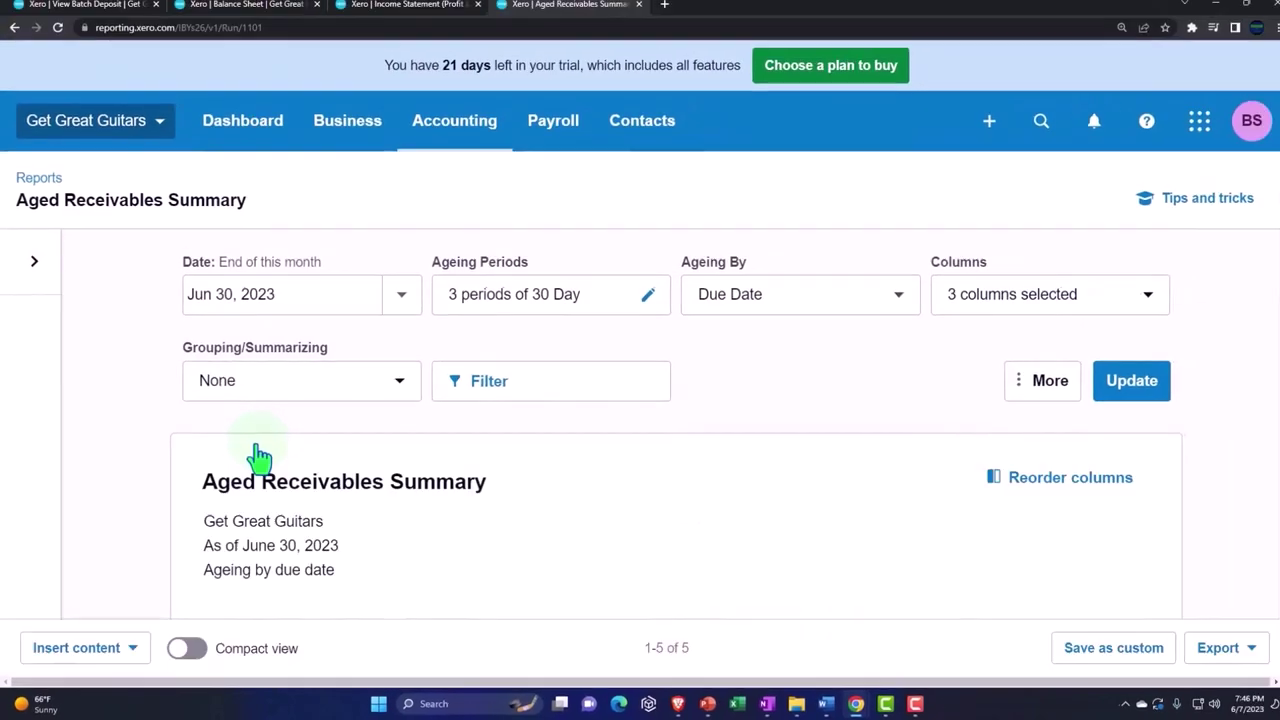
left_click(258, 457)
scroll(114, 400, "down", 3)
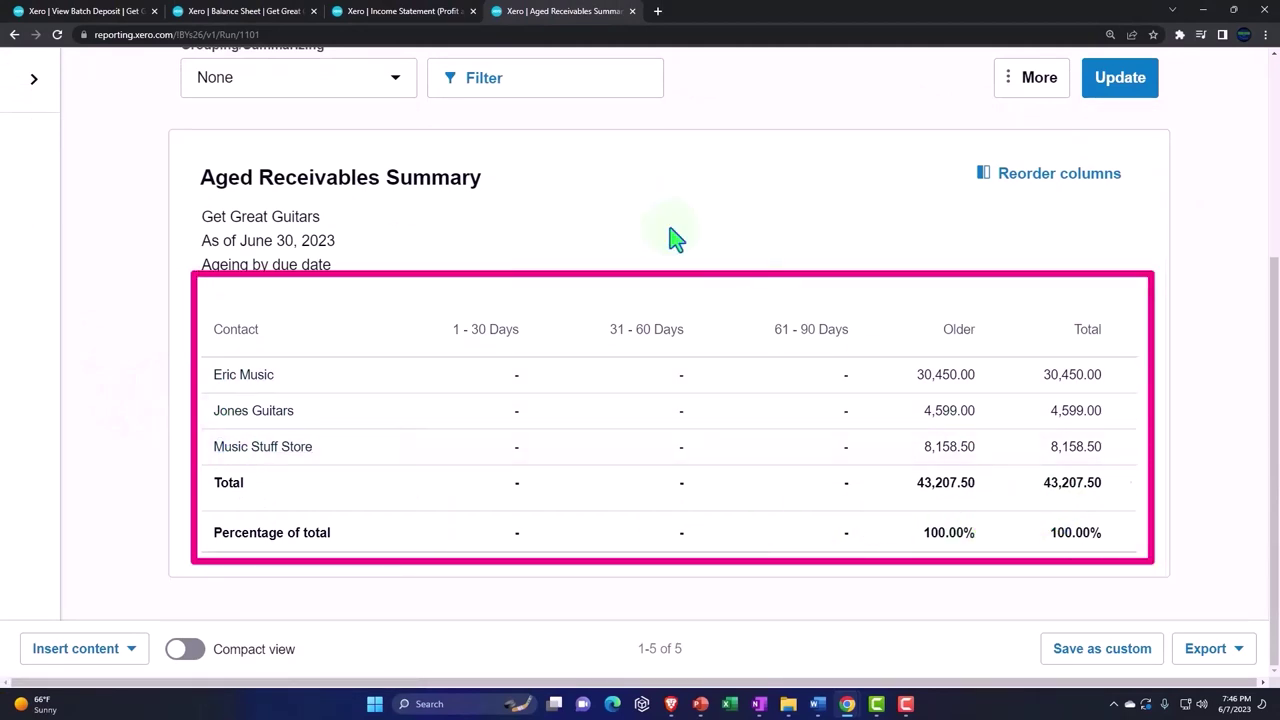
left_click(277, 14)
scroll(580, 289, "down", 2)
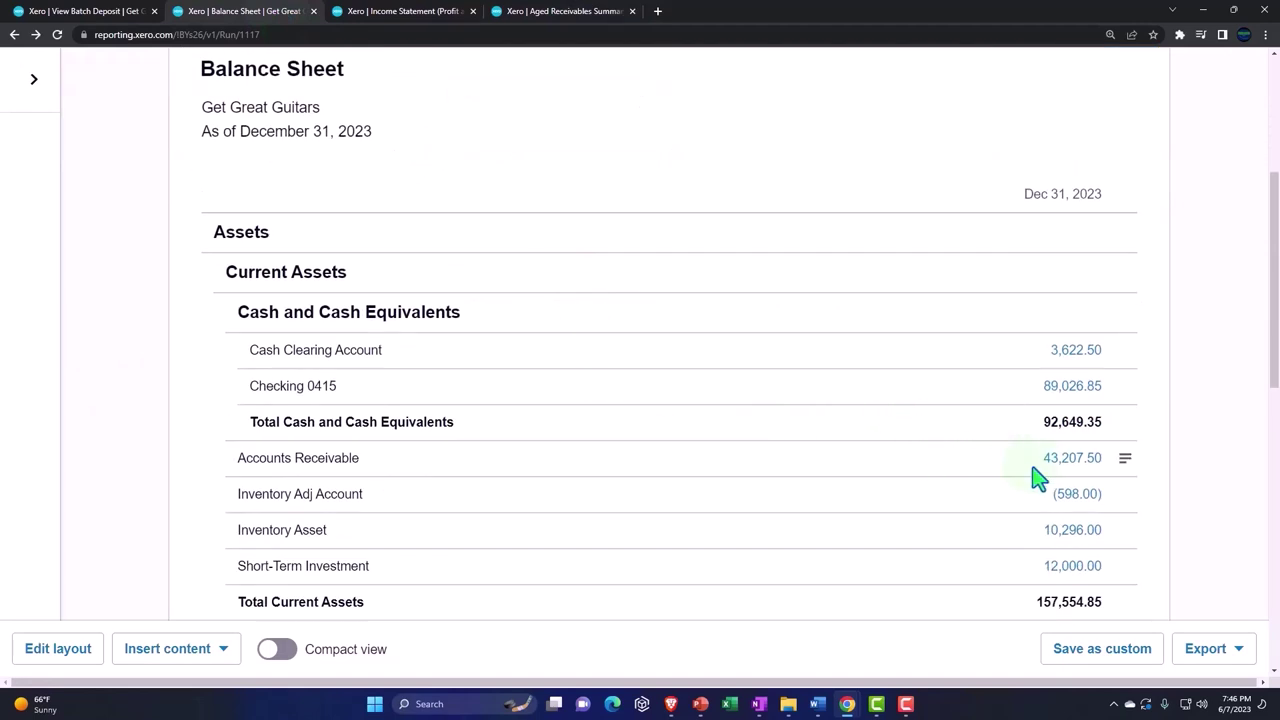
Return to the 3,622.50 INV-0004 Batch Deposit tab and open the Business menu
left_click(1078, 490)
left_click(105, 18)
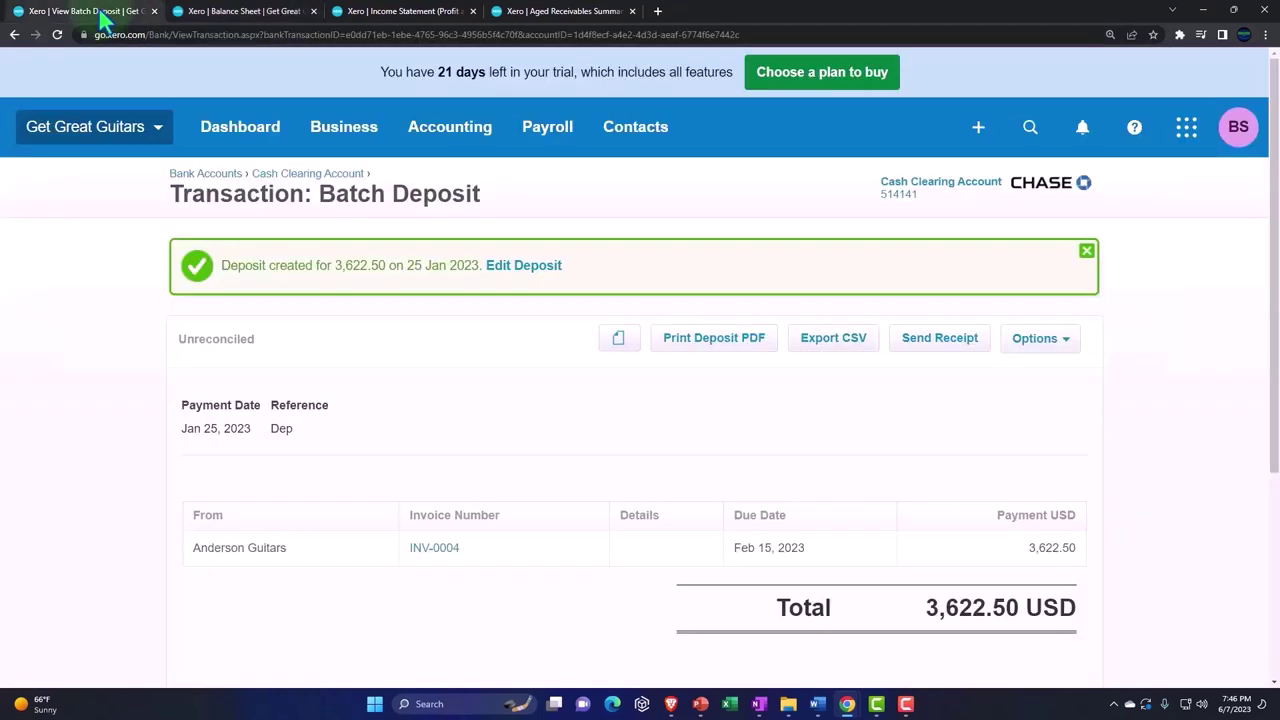
left_click(362, 135)
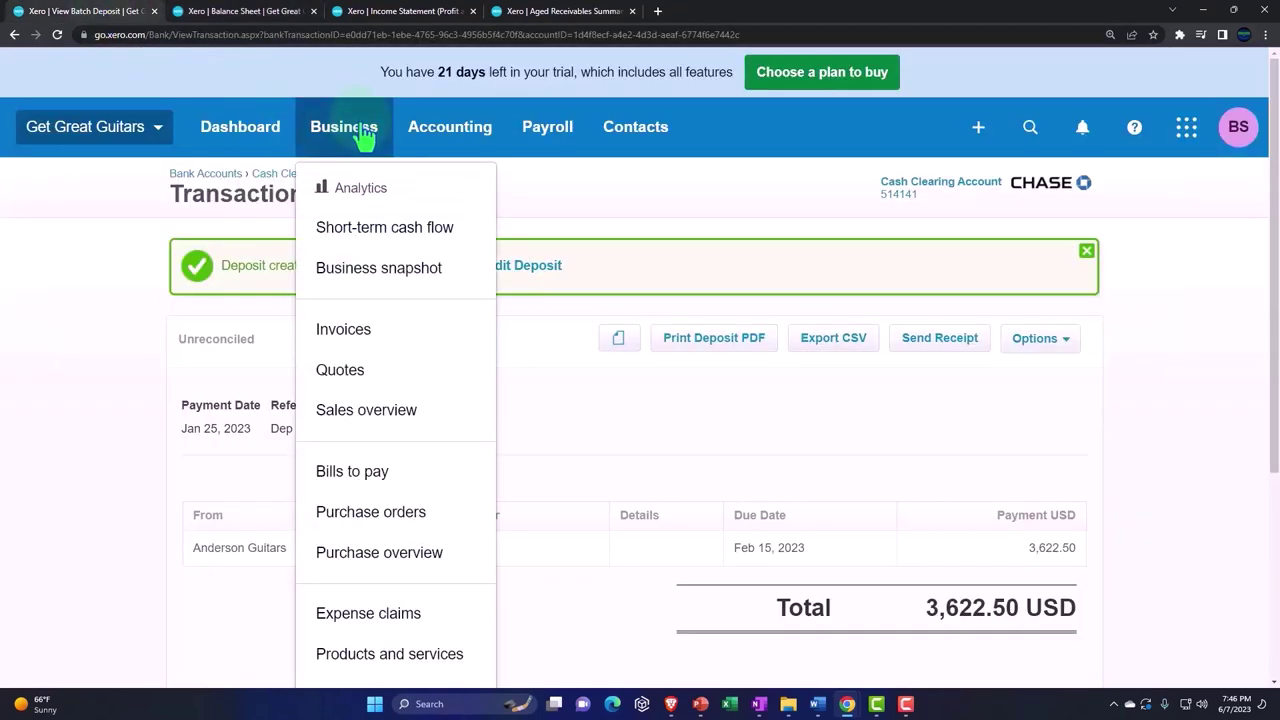
List invoices Awaiting Payment: INV-0005, INV-0006 and INV-0007 totalling 43,207.50
left_click(346, 332)
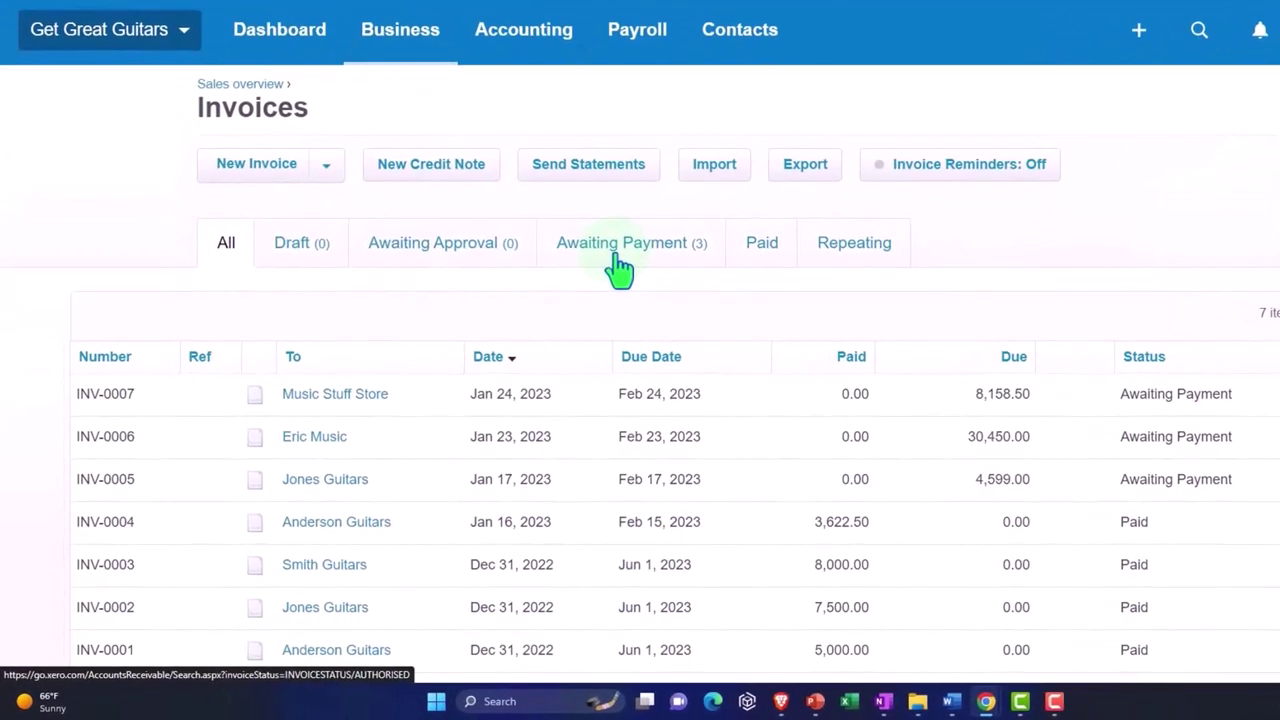
left_click(619, 262)
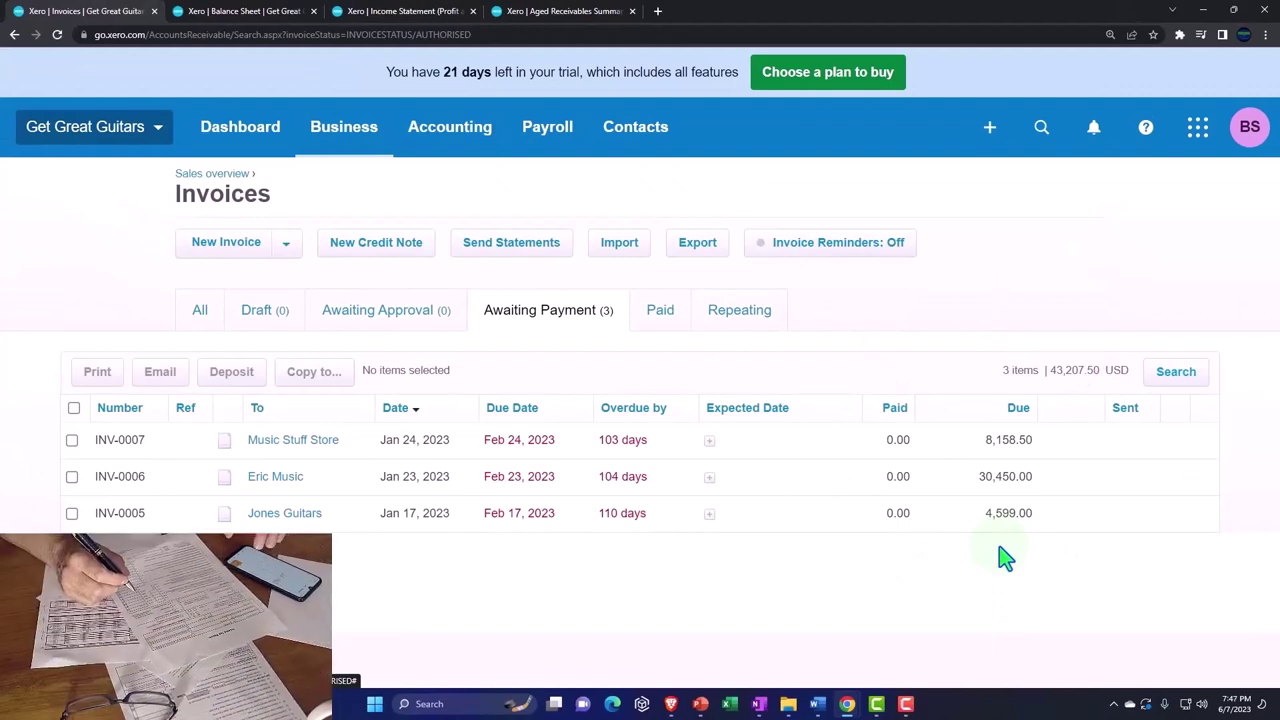
Open Anderson Guitars from Customers and confirm 0.00 owed with INV-0004 and INV-0001 paid
left_click(655, 135)
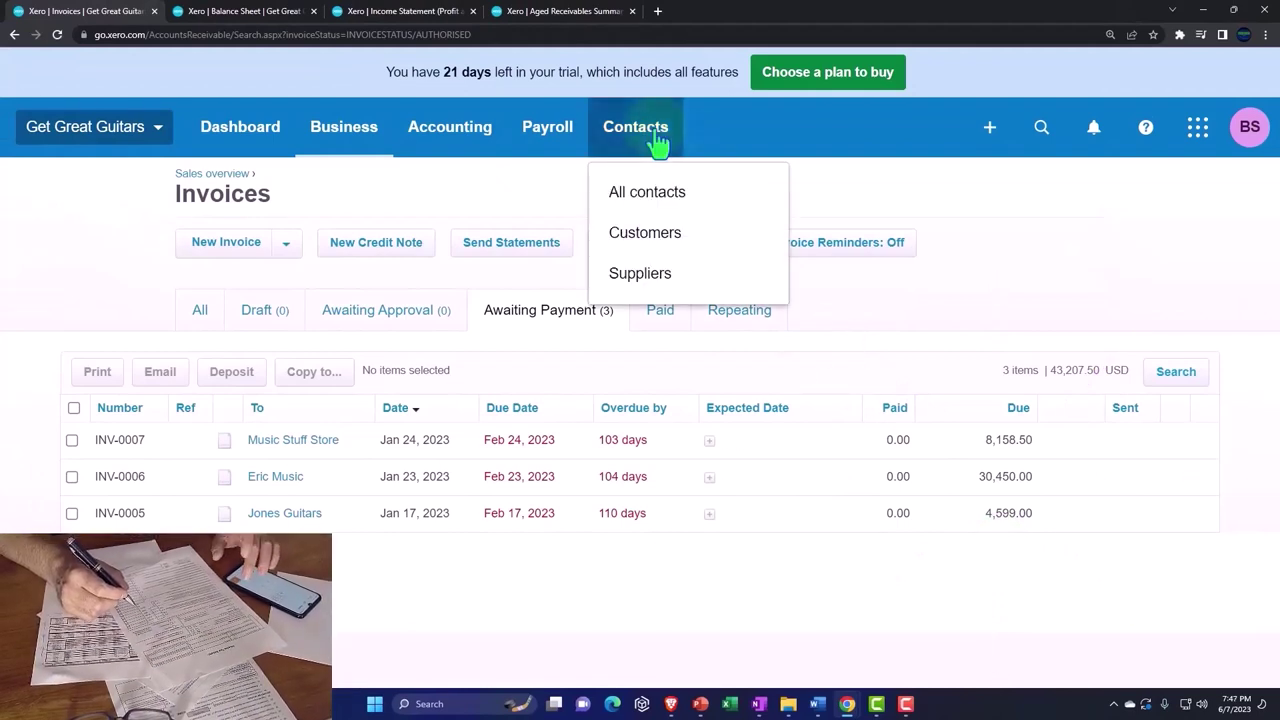
left_click(652, 244)
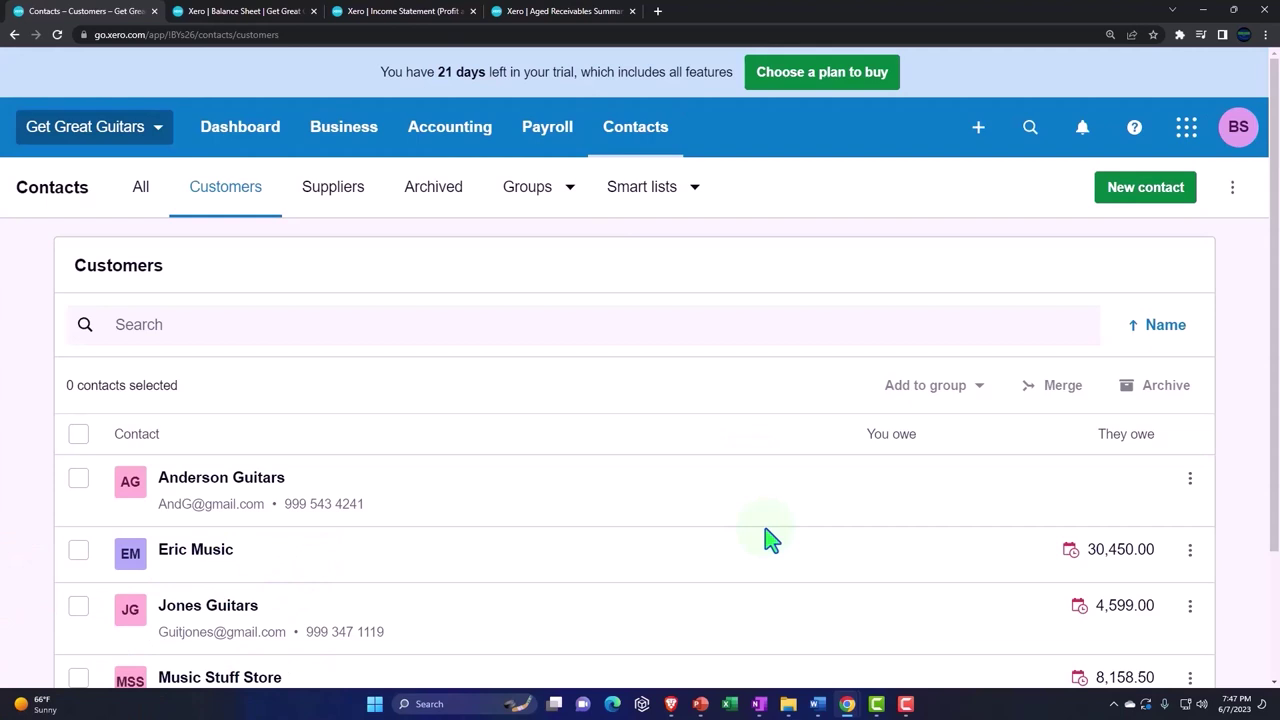
scroll(770, 540, "down", 2)
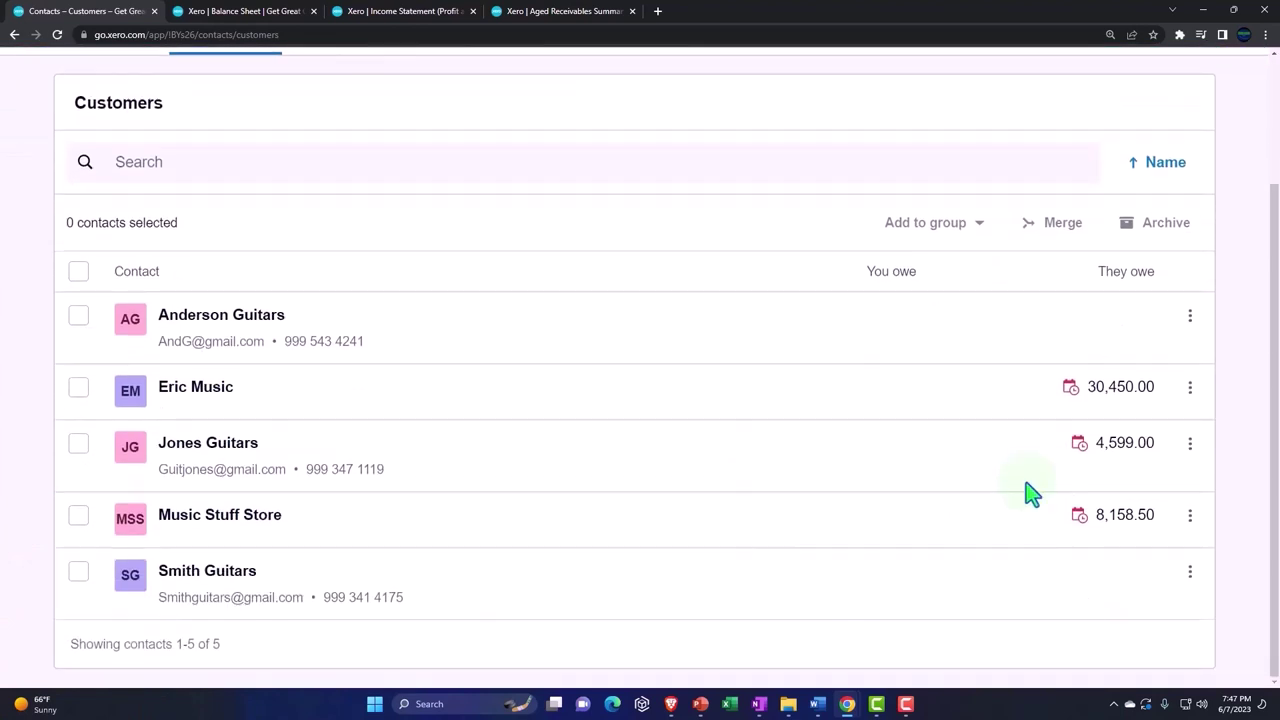
left_click(221, 329)
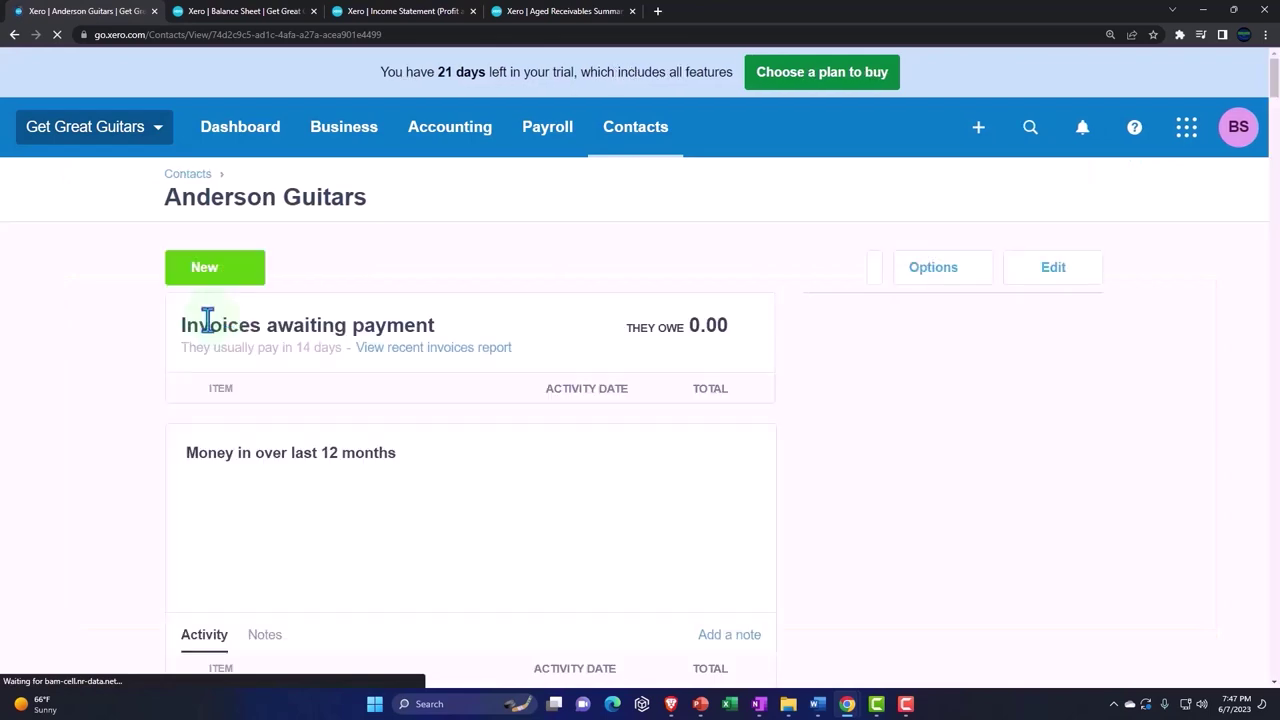
scroll(206, 340, "down", 4)
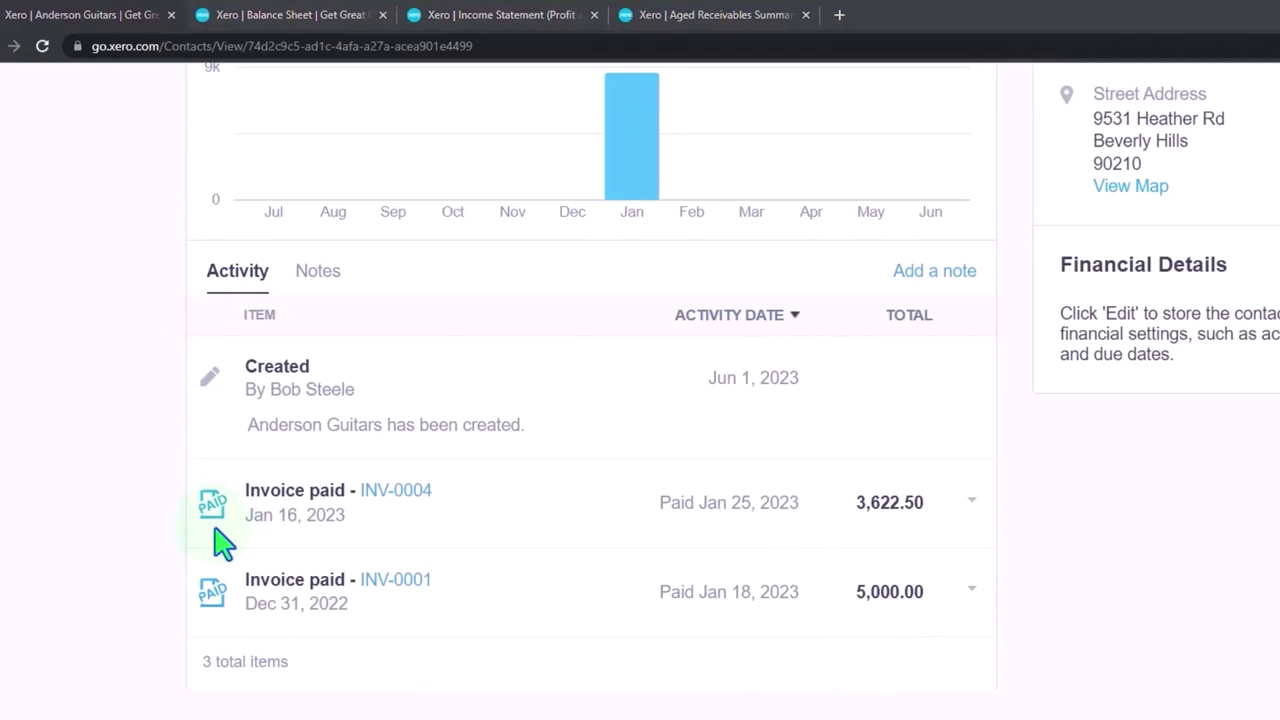
left_click(80, 14)
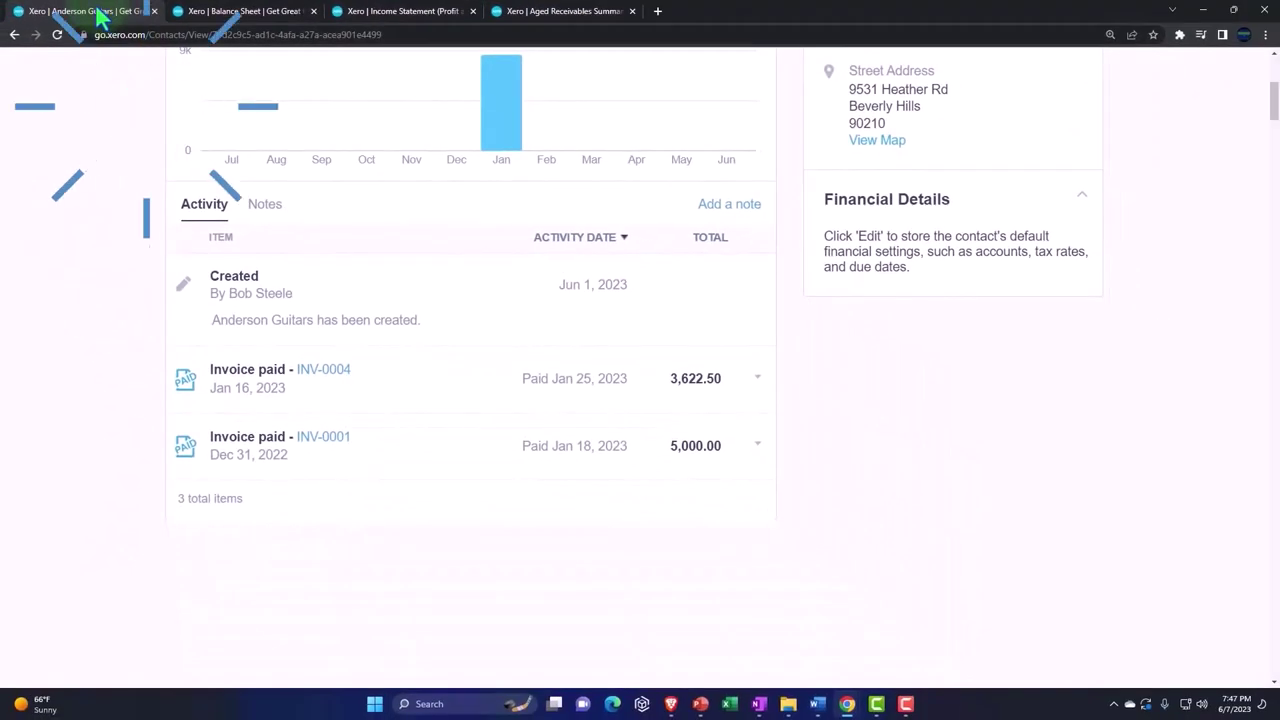
scroll(183, 122, "up", 5)
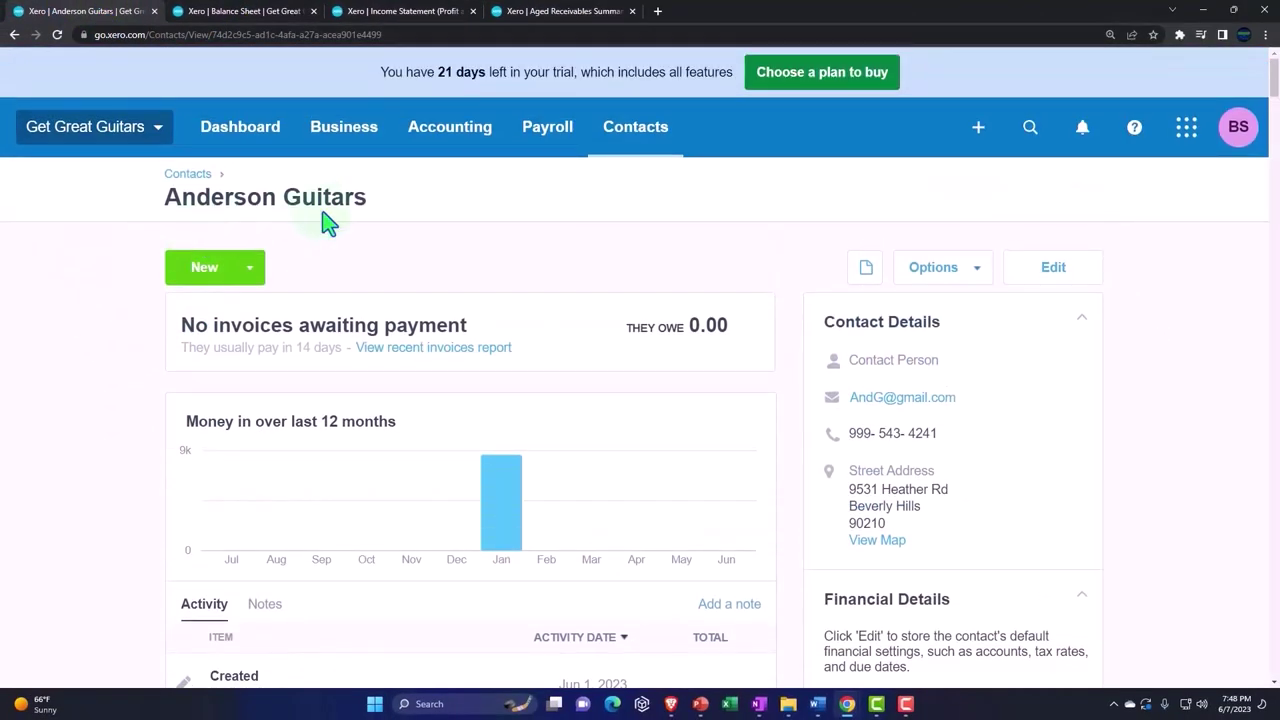
Filter the Invoices list to Awaiting Payment to locate Eric Music's INV-0006
left_click(461, 148)
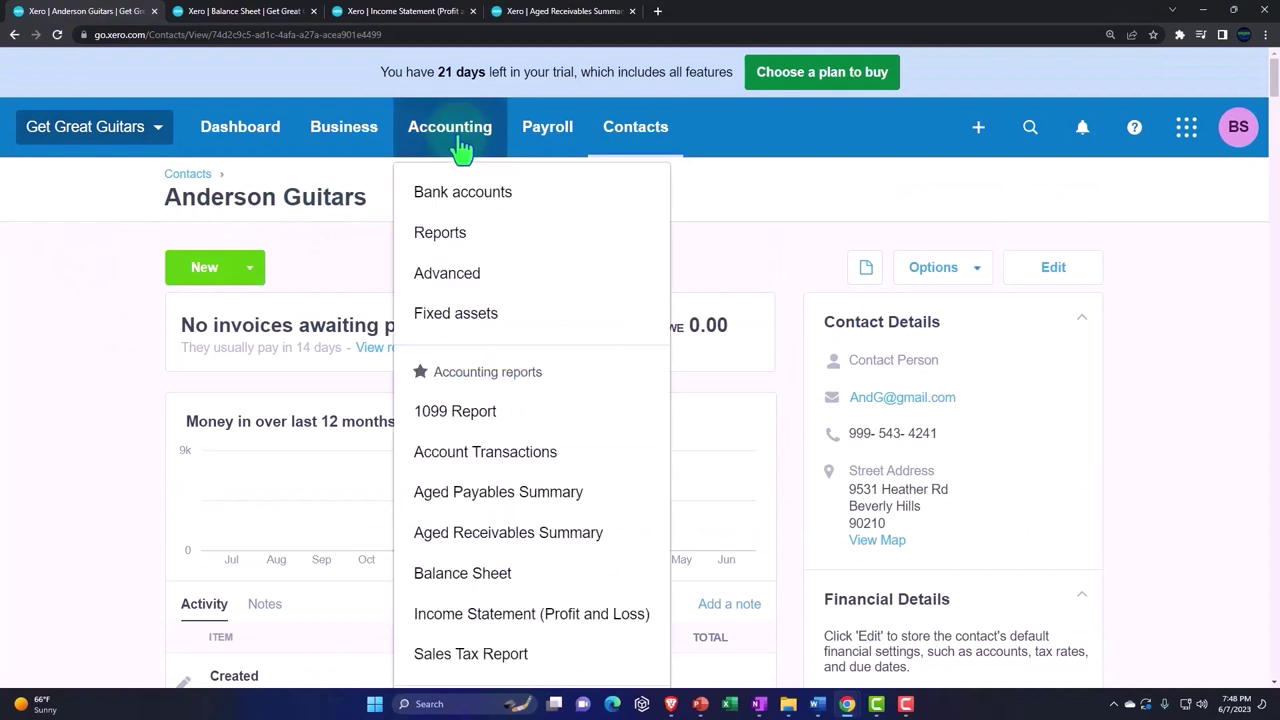
left_click(362, 148)
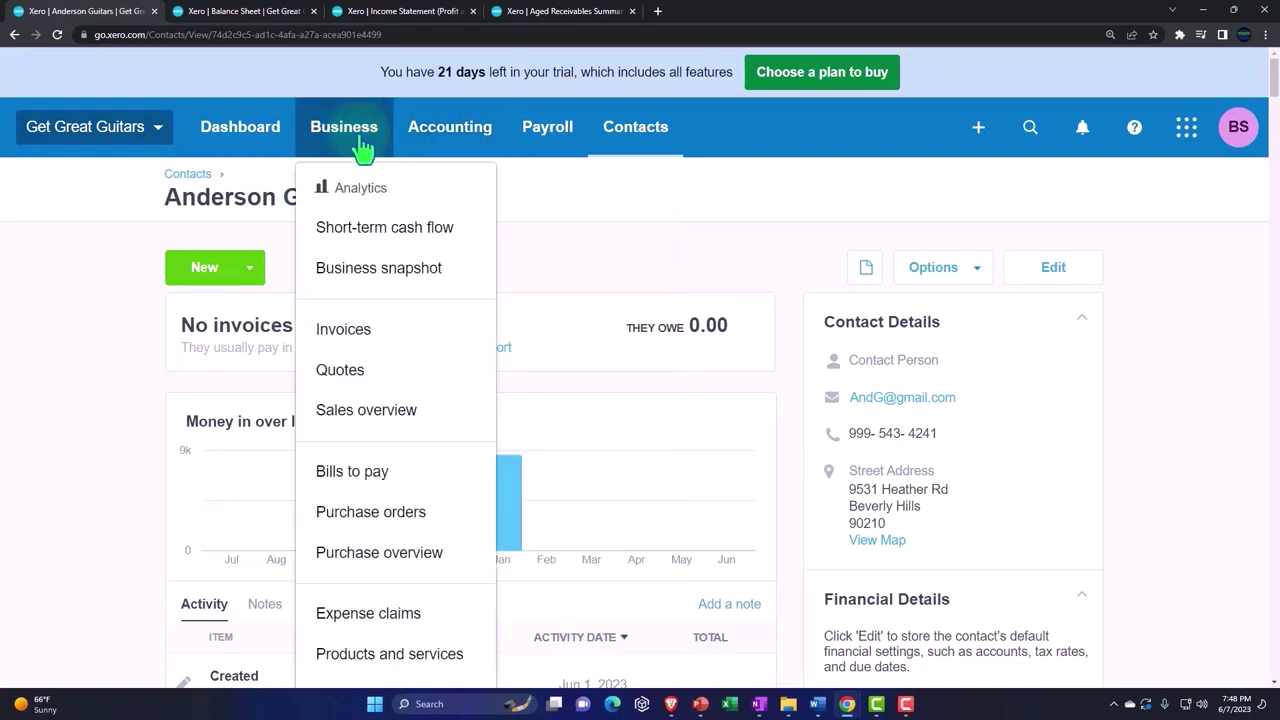
left_click(355, 333)
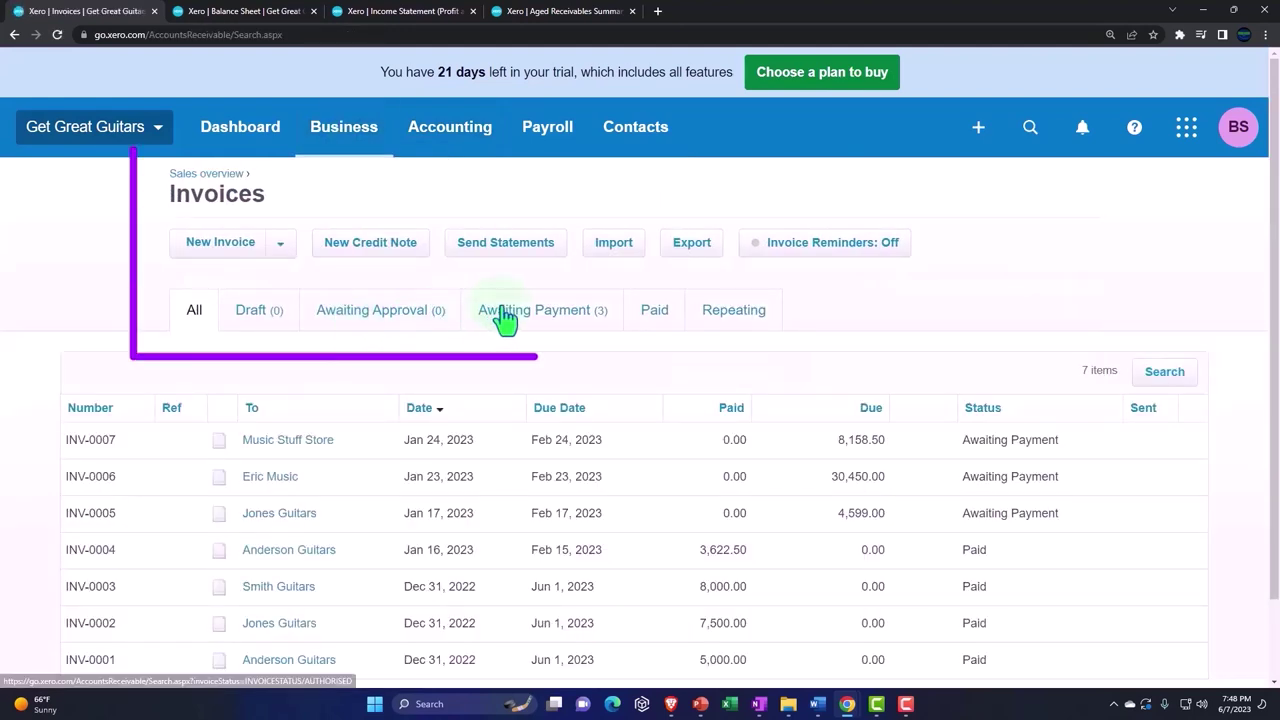
left_click(506, 318)
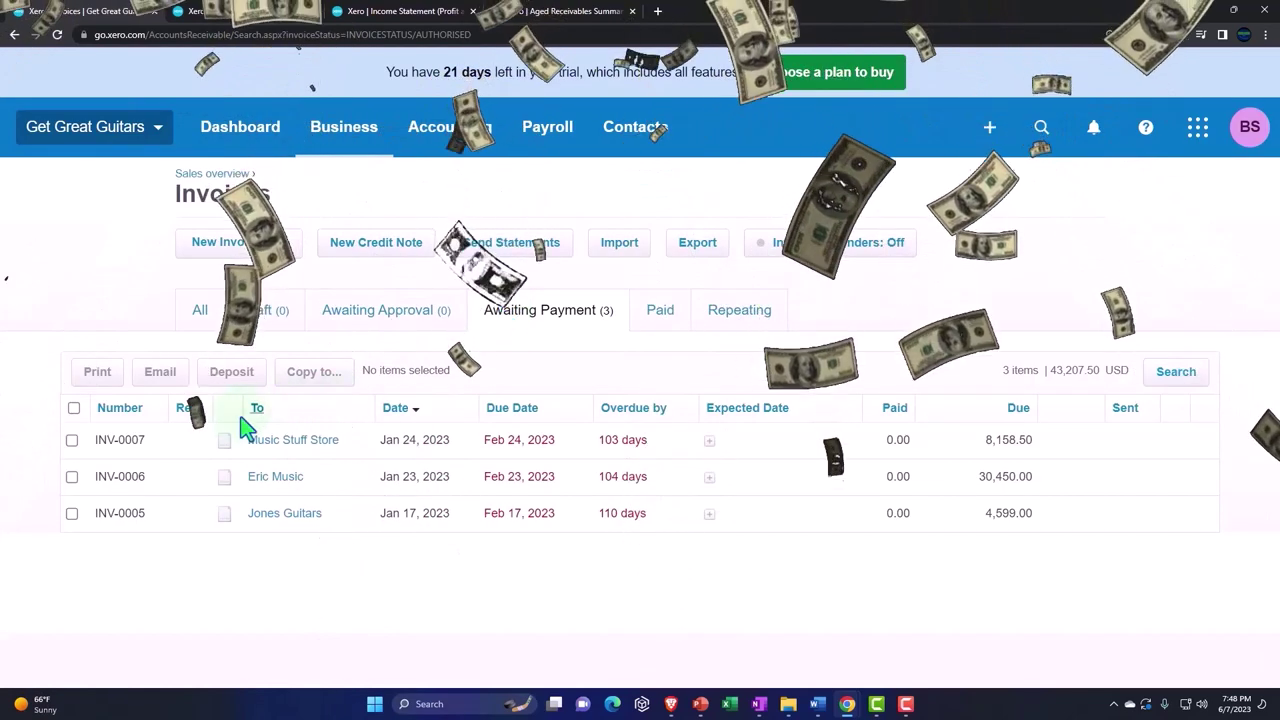
Start a batch deposit for Eric Music's INV-0006, totalling 30,450.00
left_click(72, 478)
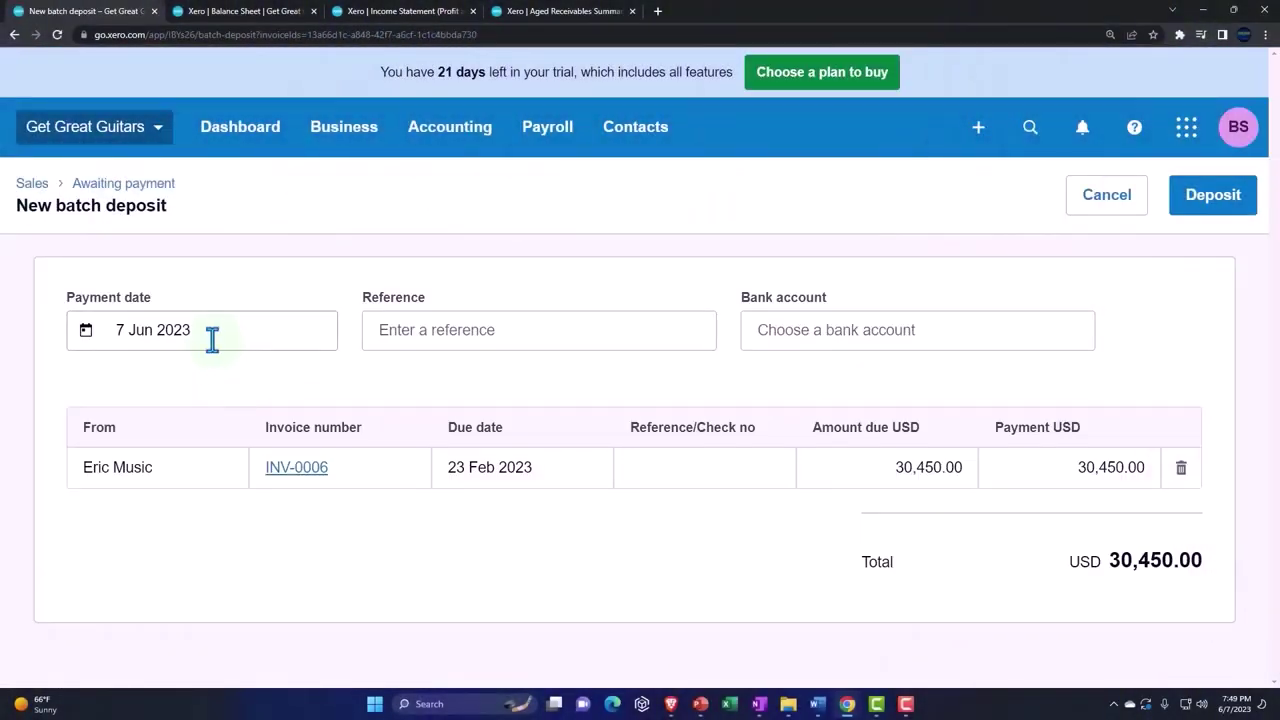
Date the 30,450.00 deposit 25 Jan 2023, reference Dep, and deposit into 1110 - Cash Clearing Account
left_click(209, 336)
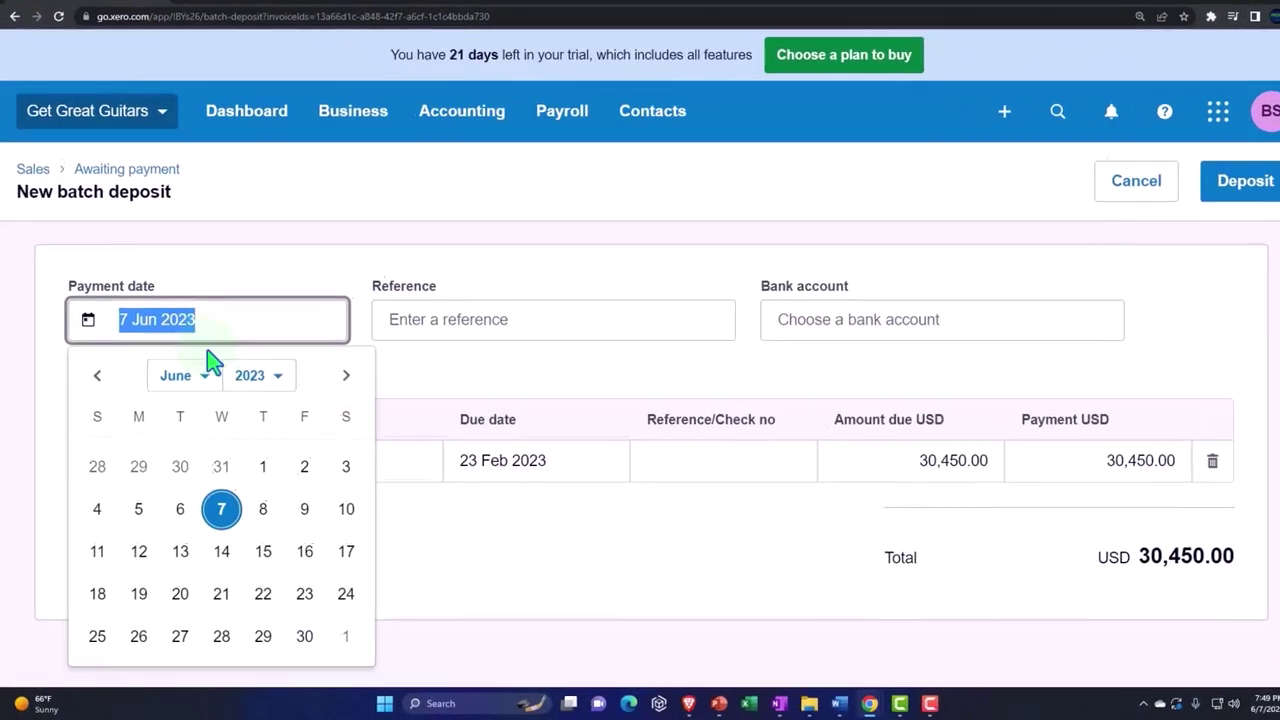
left_click(171, 383)
left_click(290, 258)
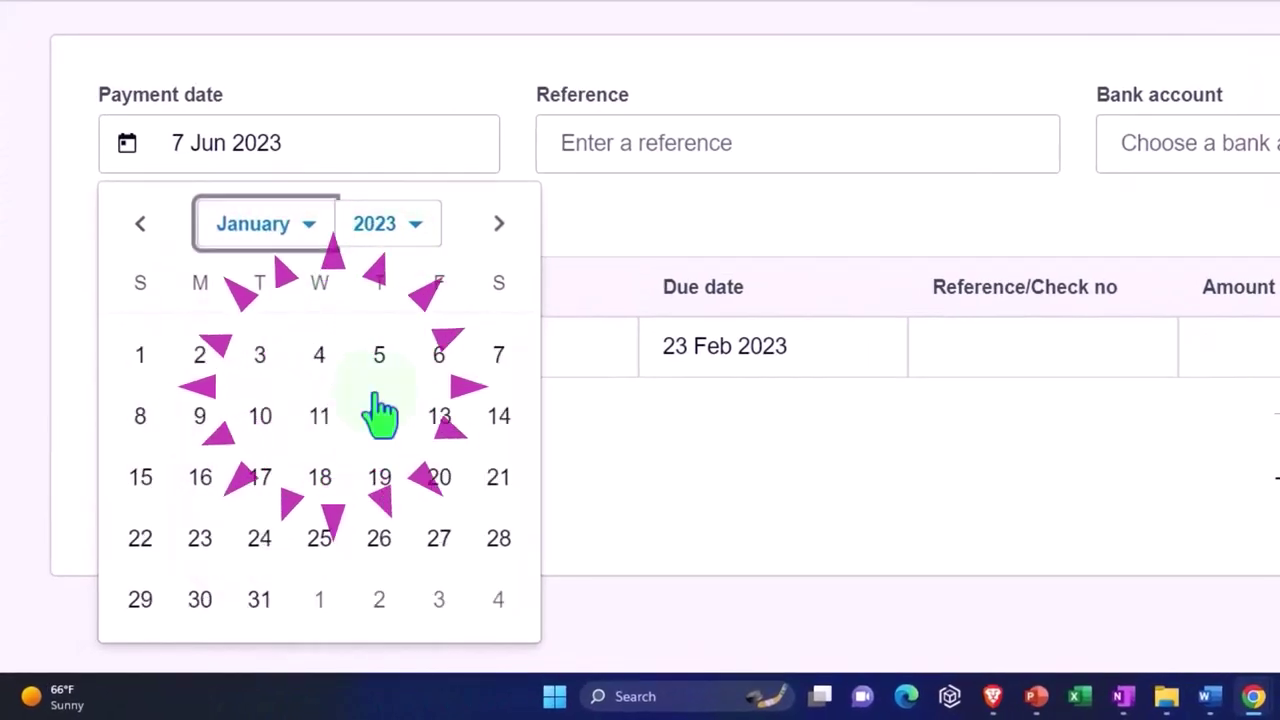
left_click(320, 540)
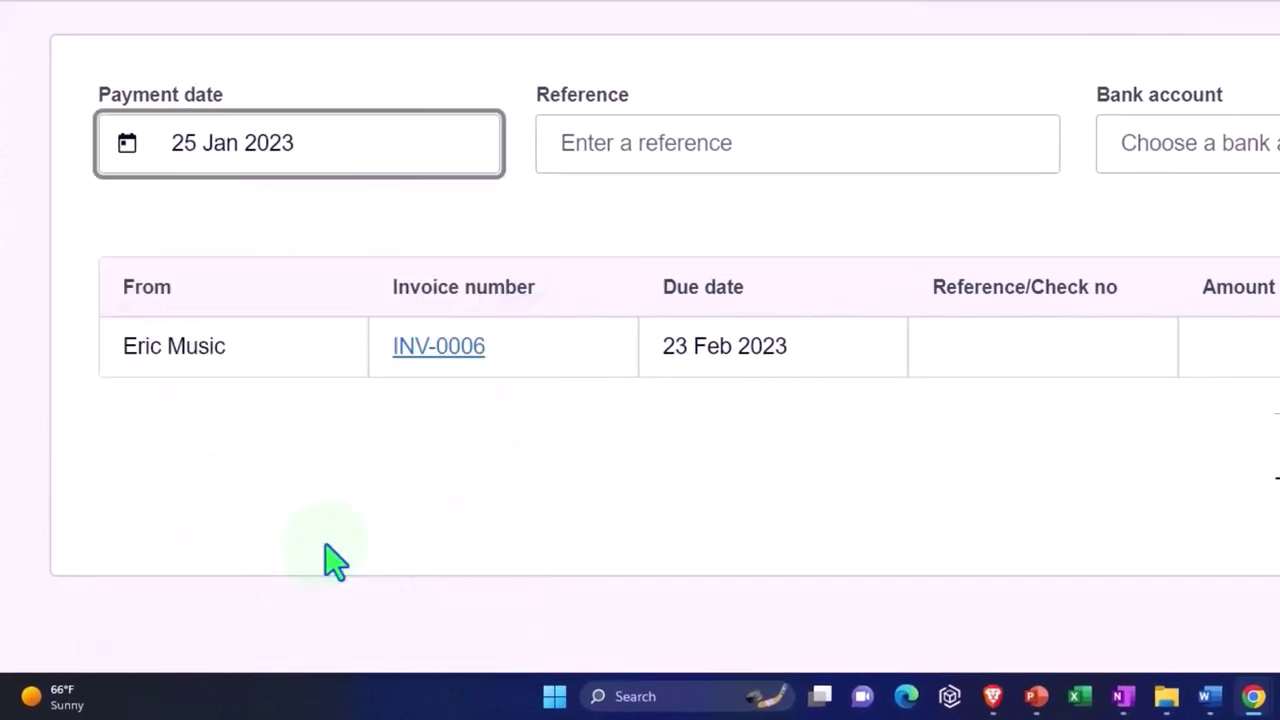
key("Tab")
type("Dep")
key("Tab")
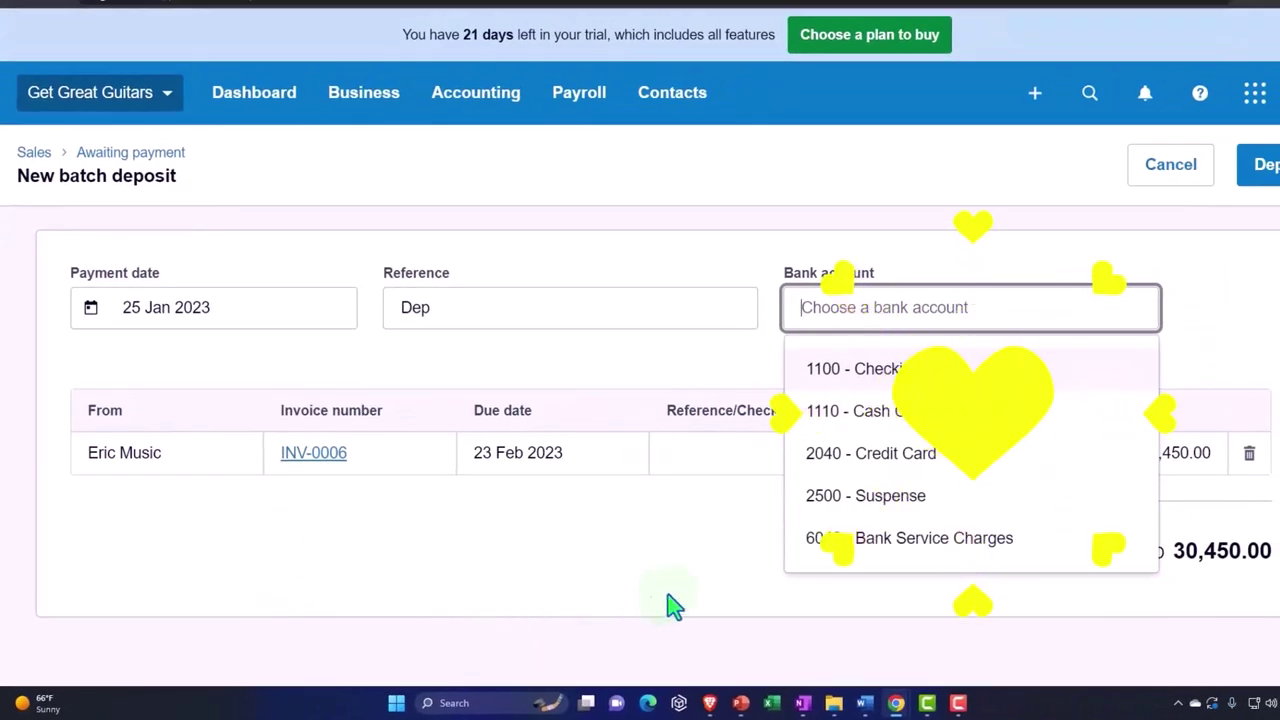
left_click(875, 418)
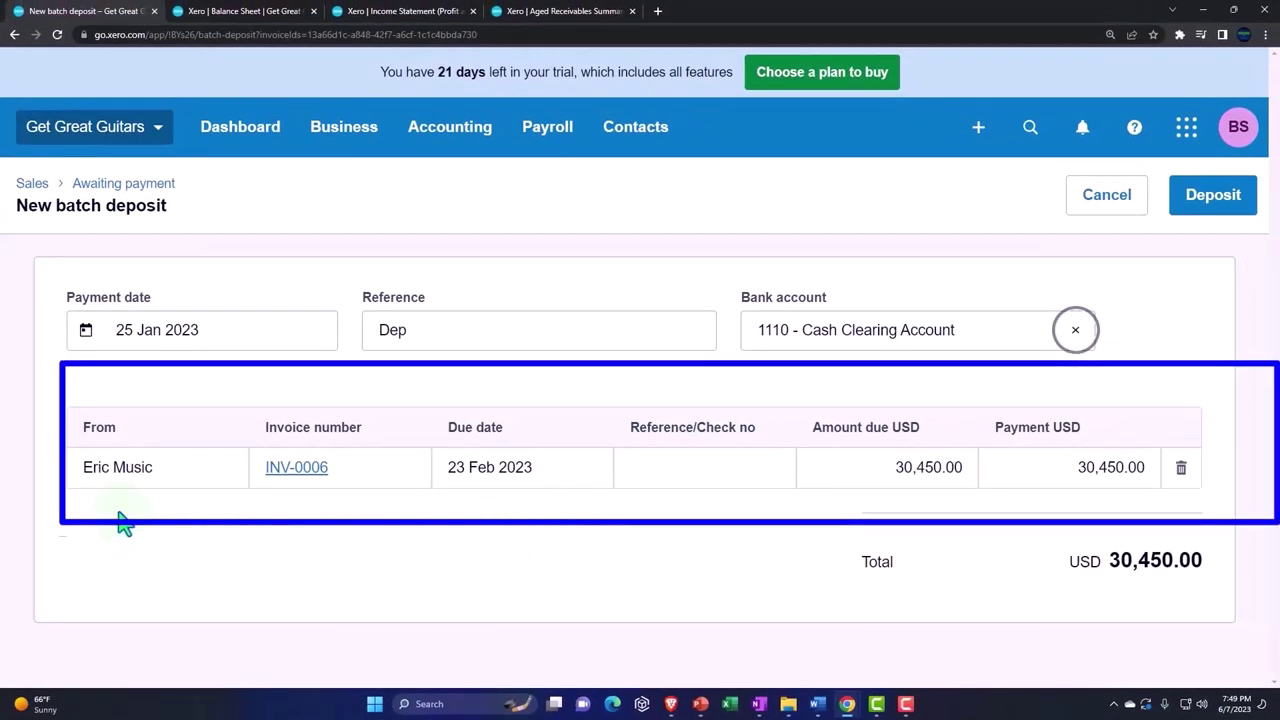
left_click(1229, 224)
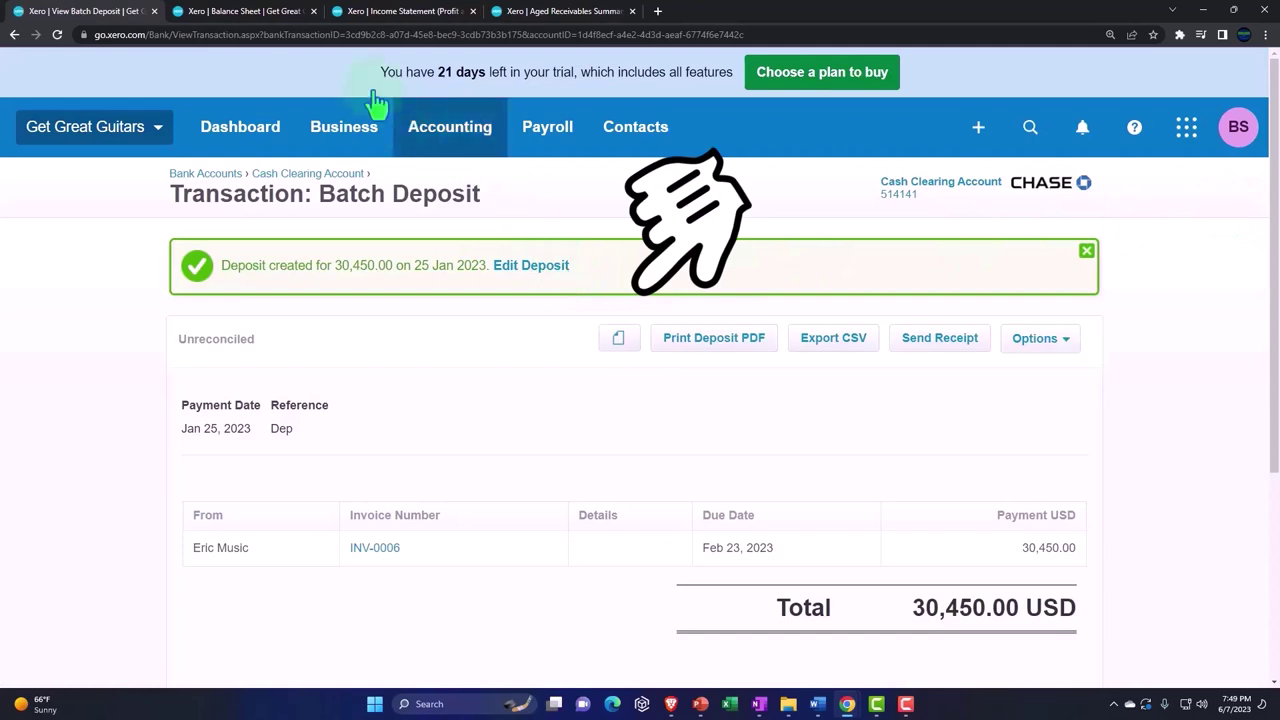
Update the Balance Sheet to show Cash Clearing 34,072.50 and Accounts Receivable 12,757.50
left_click(263, 20)
scroll(929, 354, "up", 2)
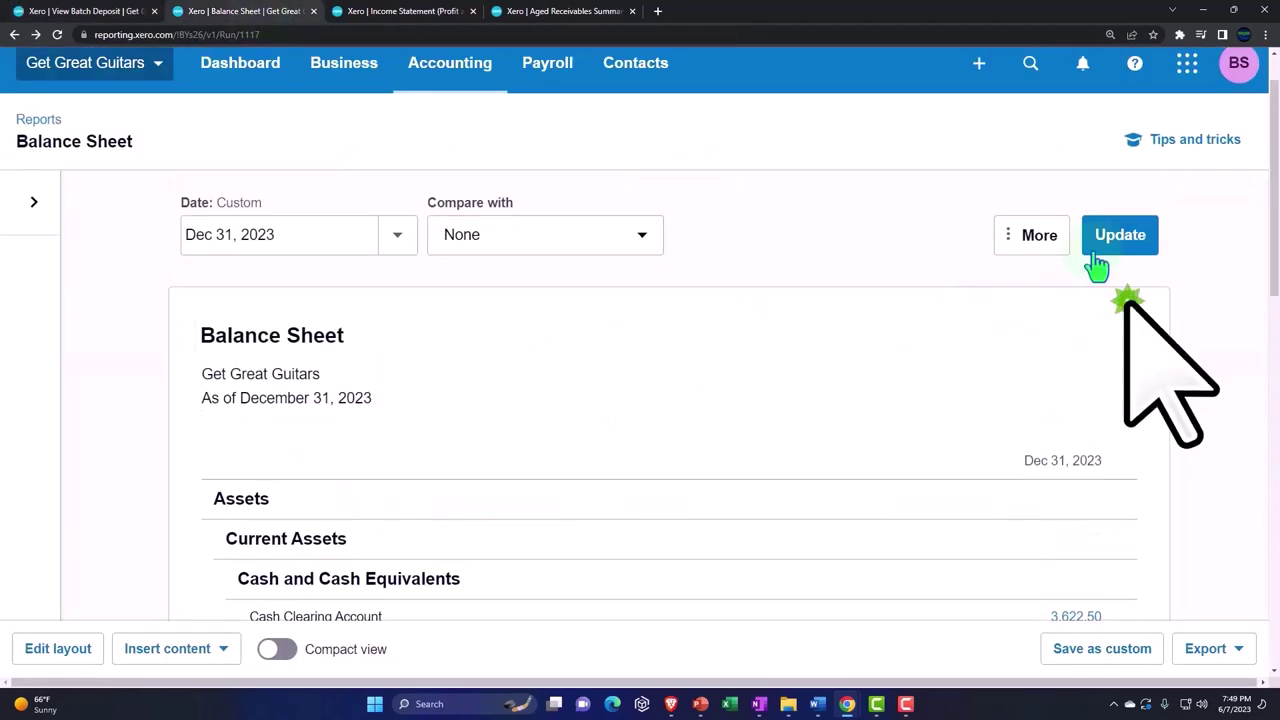
left_click(1112, 240)
scroll(914, 414, "down", 3)
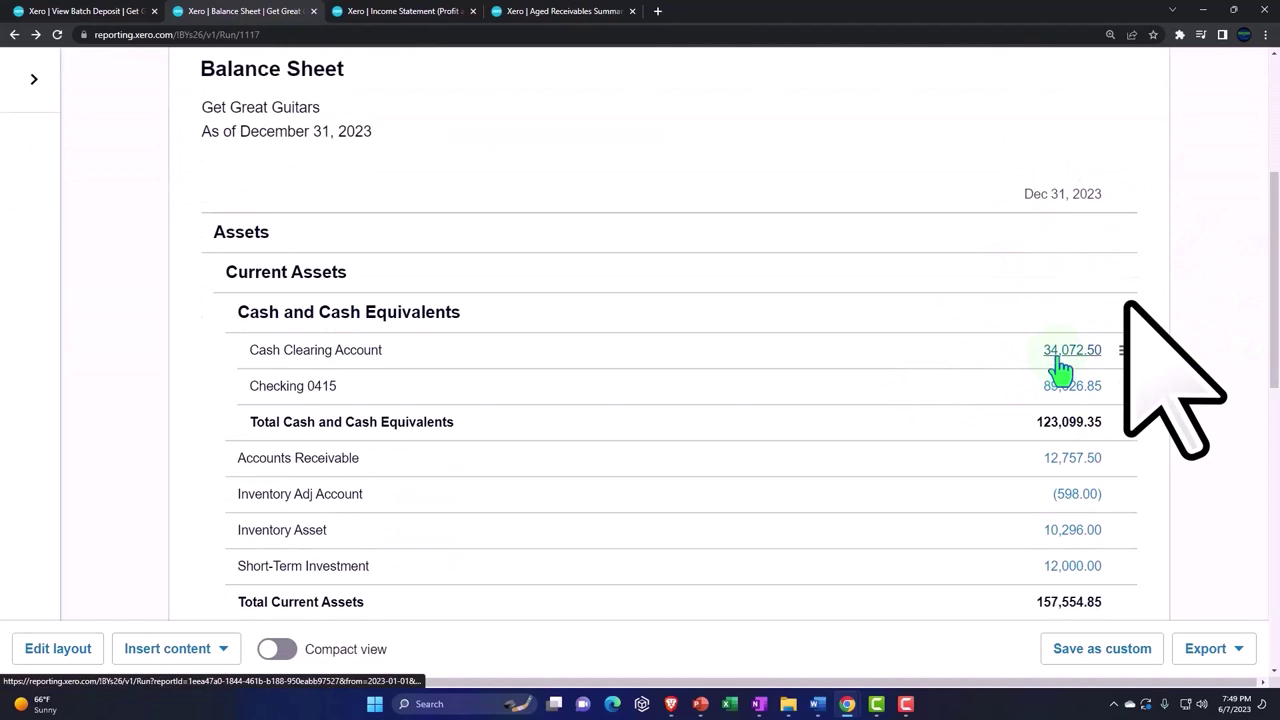
scroll(1060, 370, "down", 1)
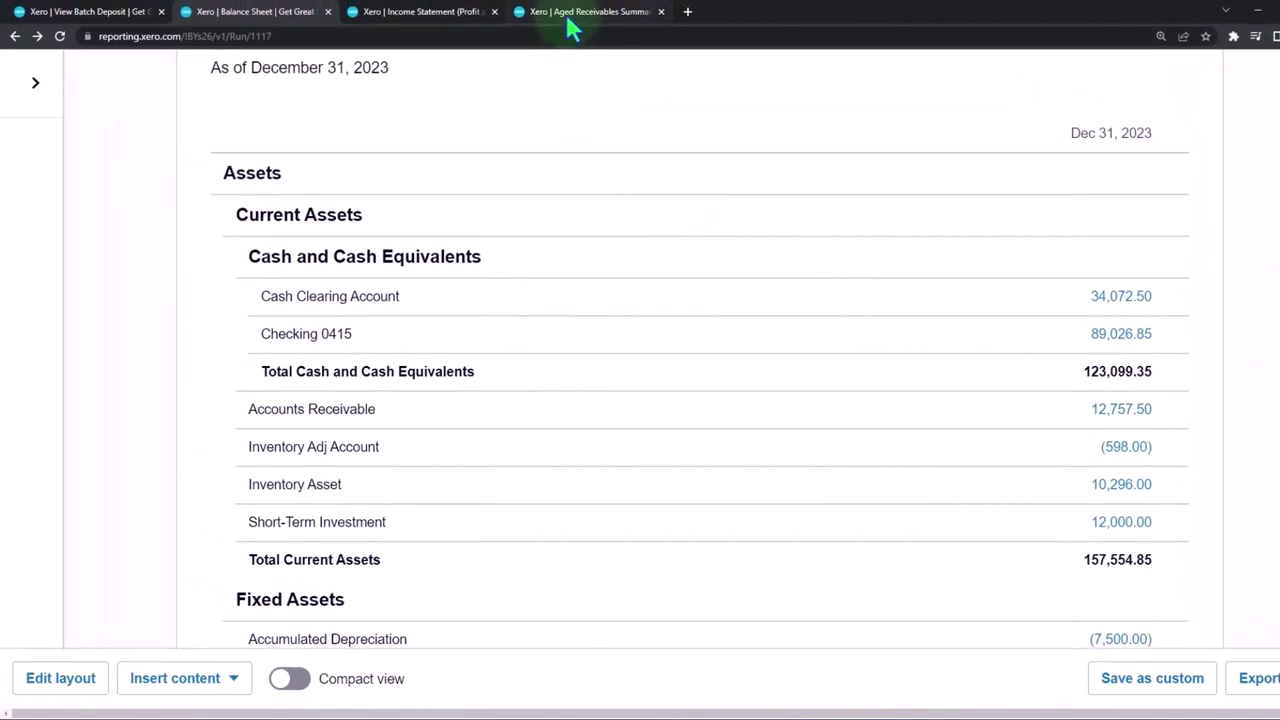
left_click(568, 24)
Update the Aged Receivables Summary and confirm its 12,757.50 total matches the Balance Sheet
left_click(1169, 82)
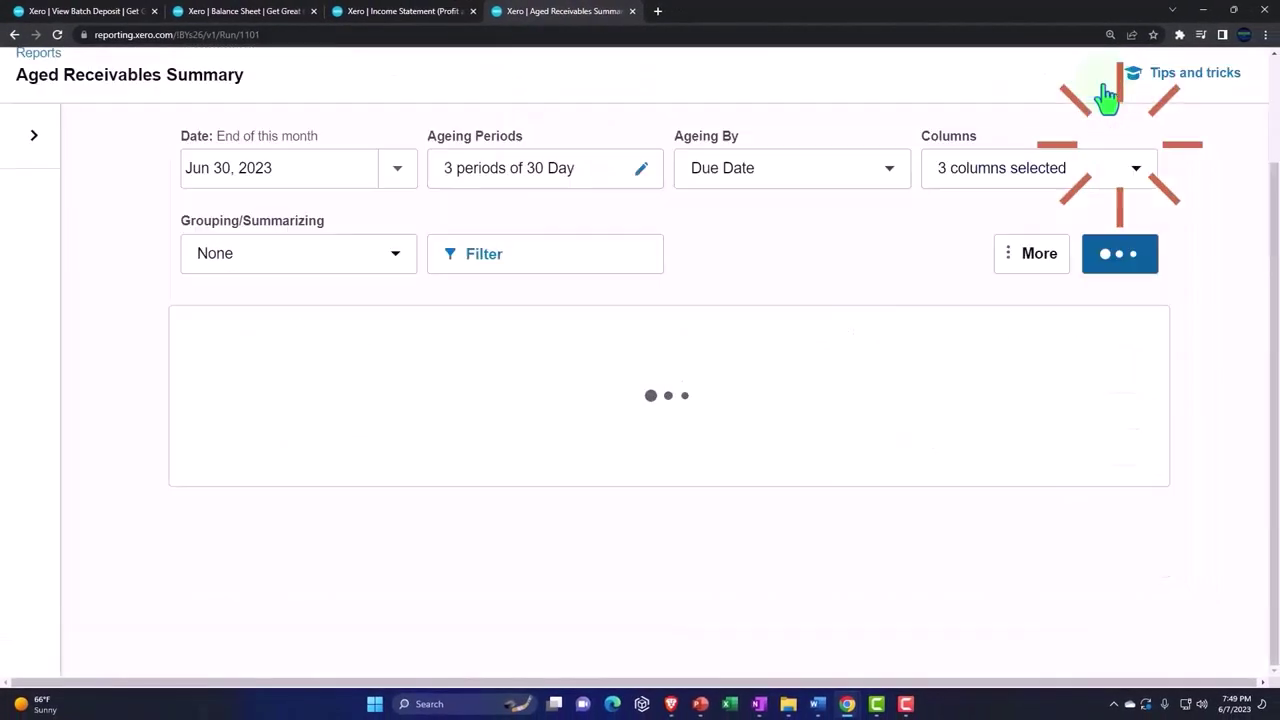
scroll(1105, 110, "down", 1)
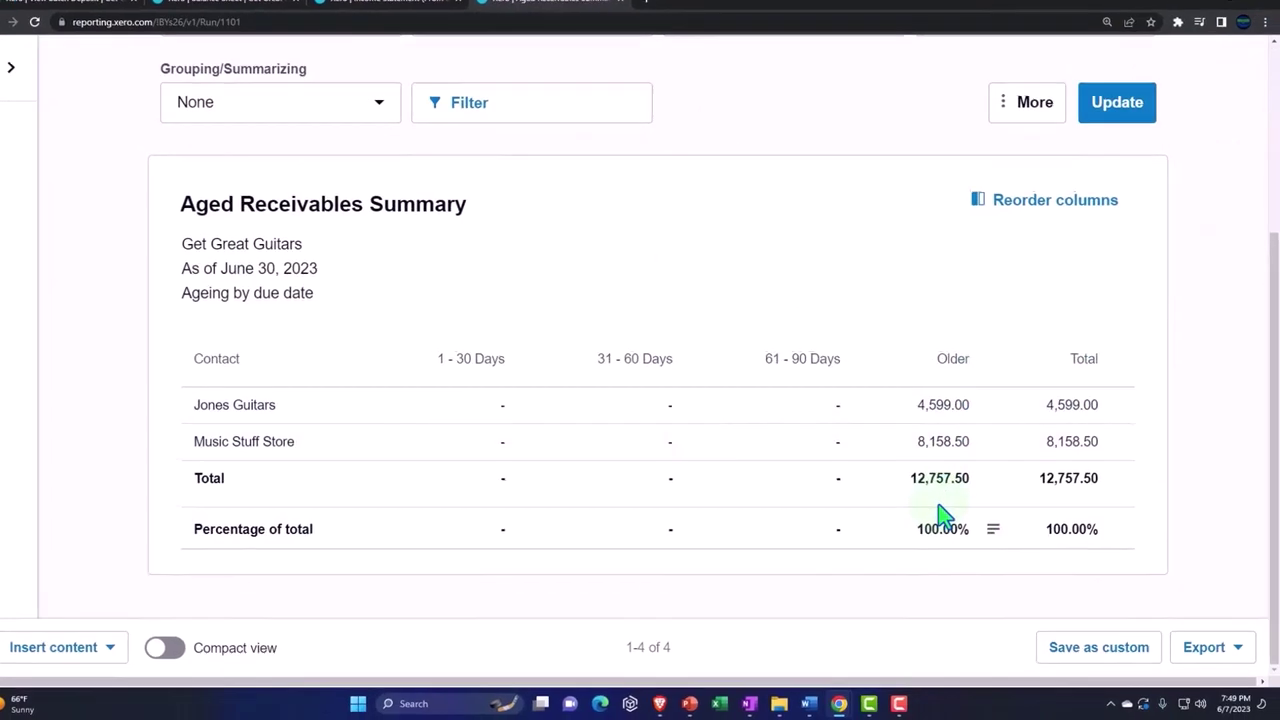
left_click(946, 510)
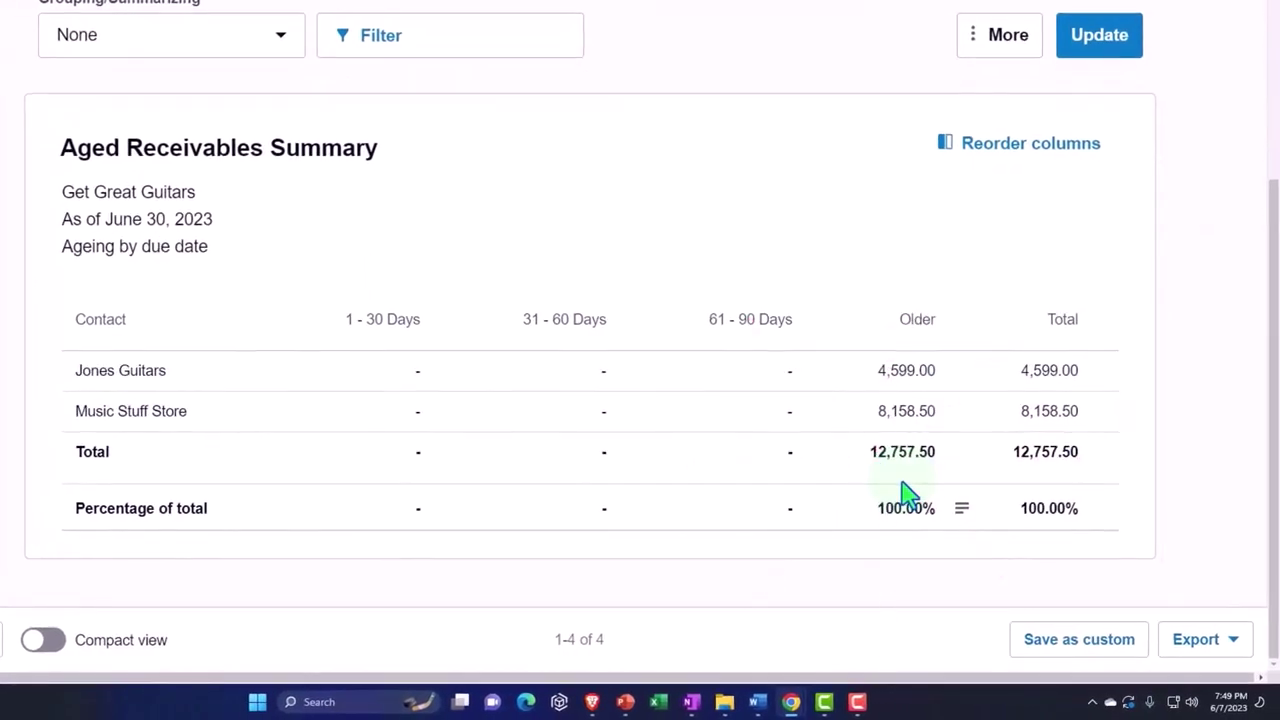
left_click(237, 11)
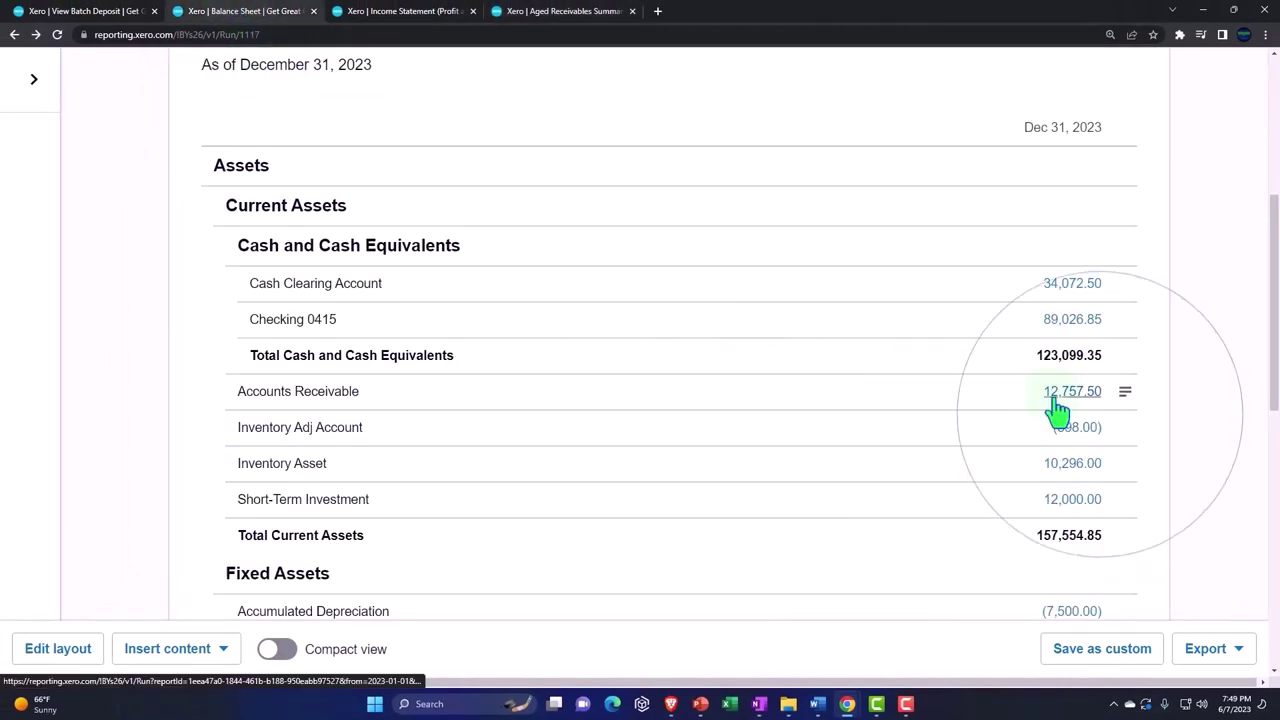
Check the Invoices list: INV-0007 and INV-0005 awaiting payment, INV-0004 and INV-0006 paid
left_click(118, 22)
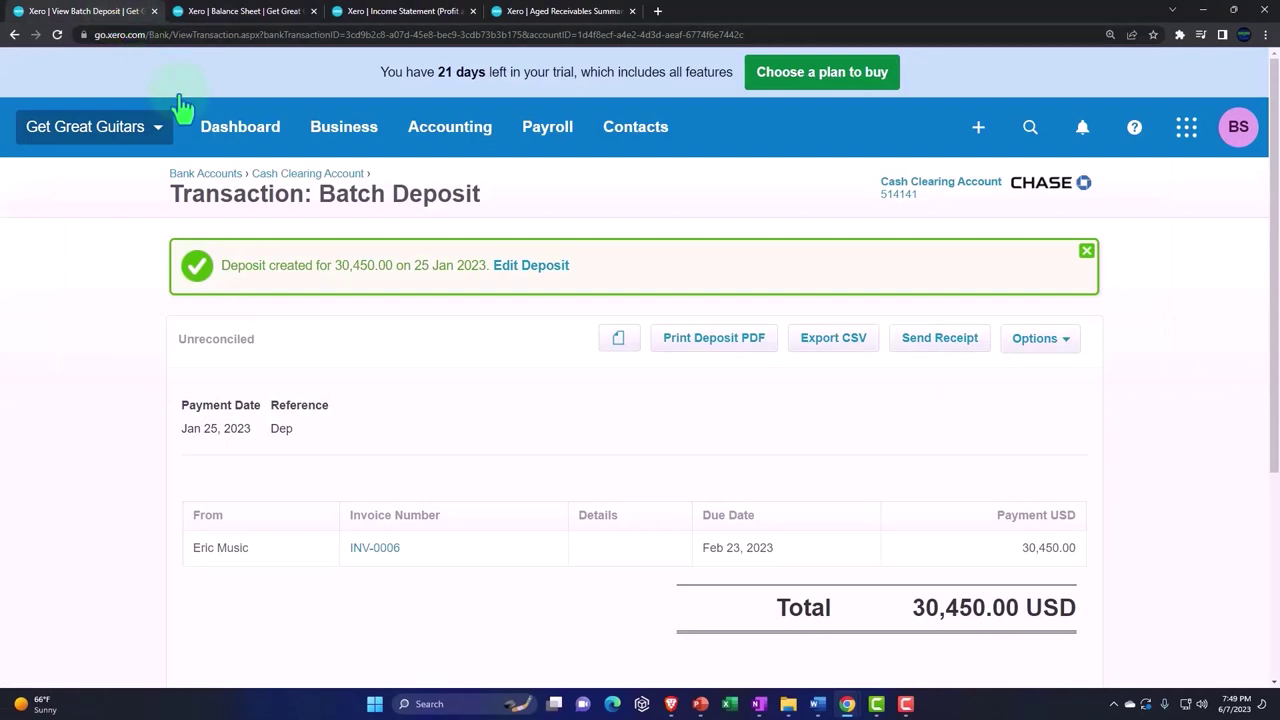
left_click(348, 135)
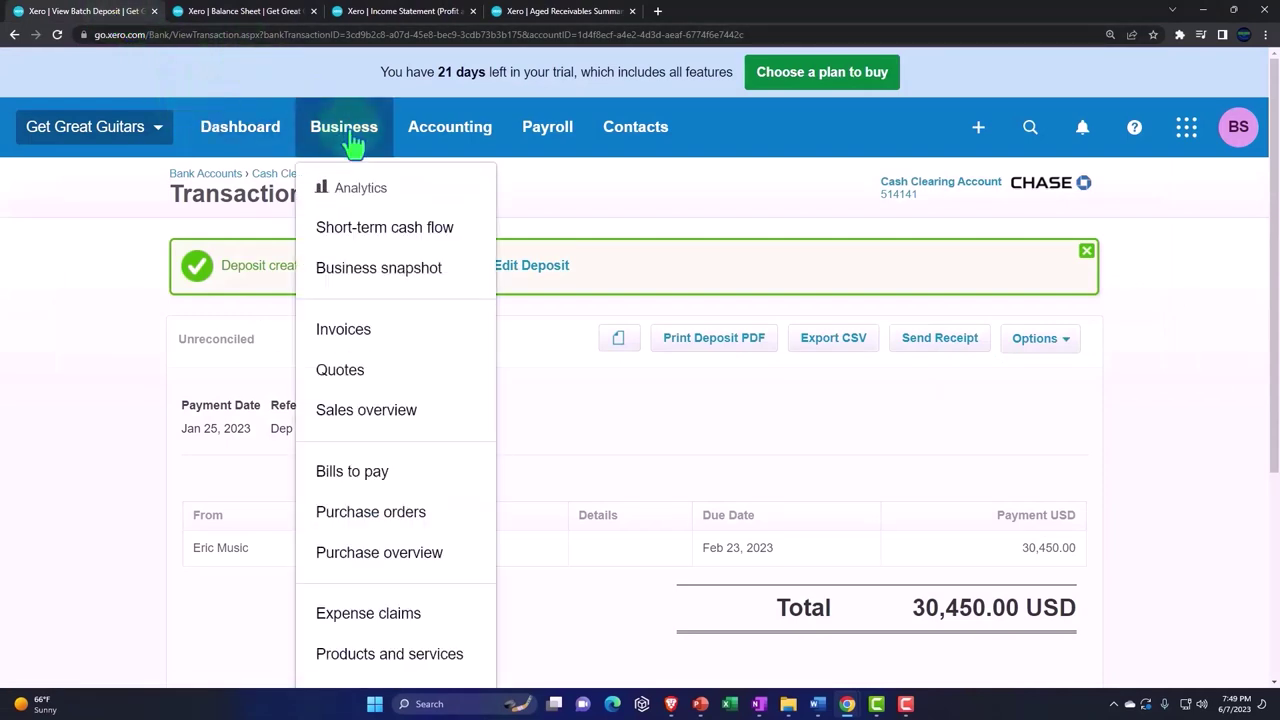
left_click(400, 330)
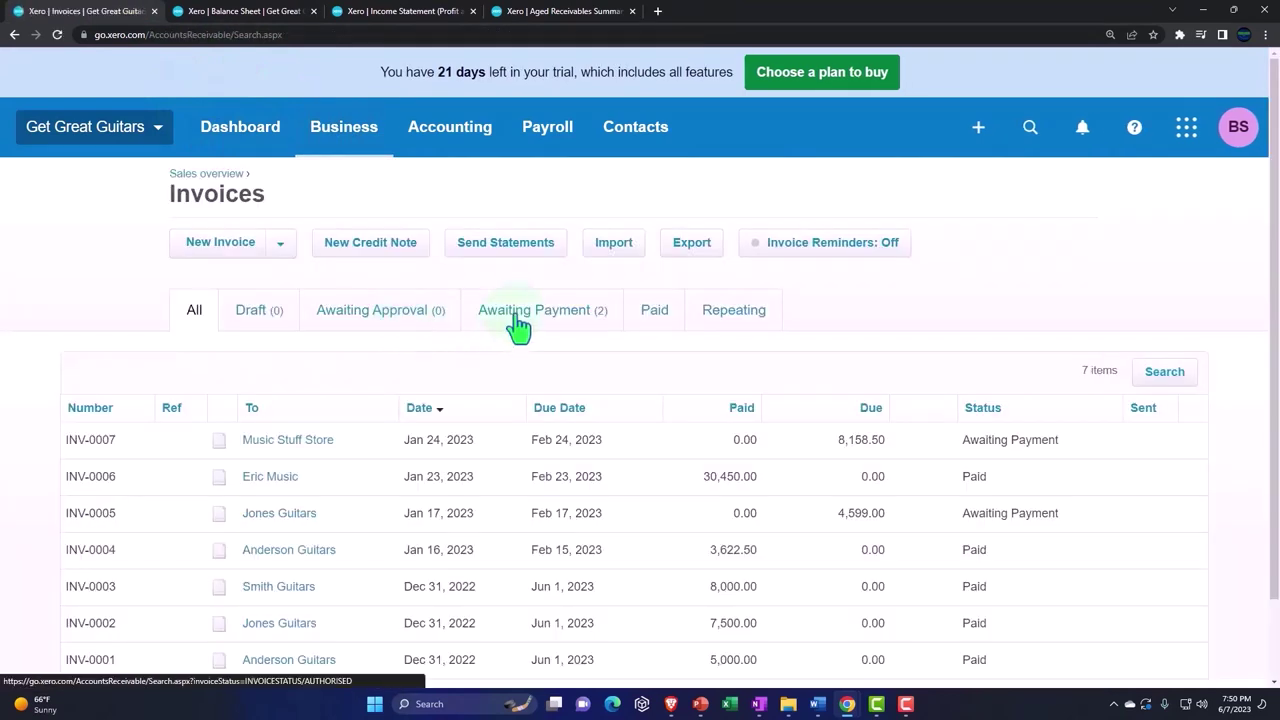
left_click(516, 318)
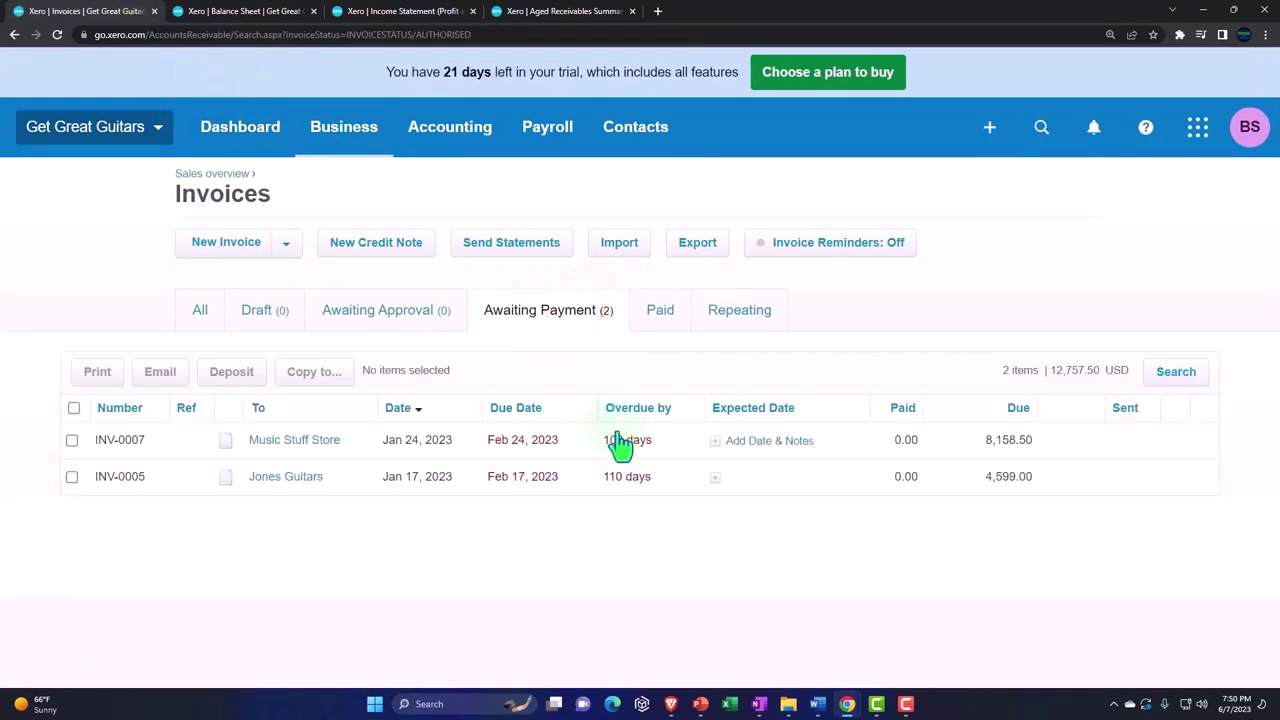
left_click(660, 318)
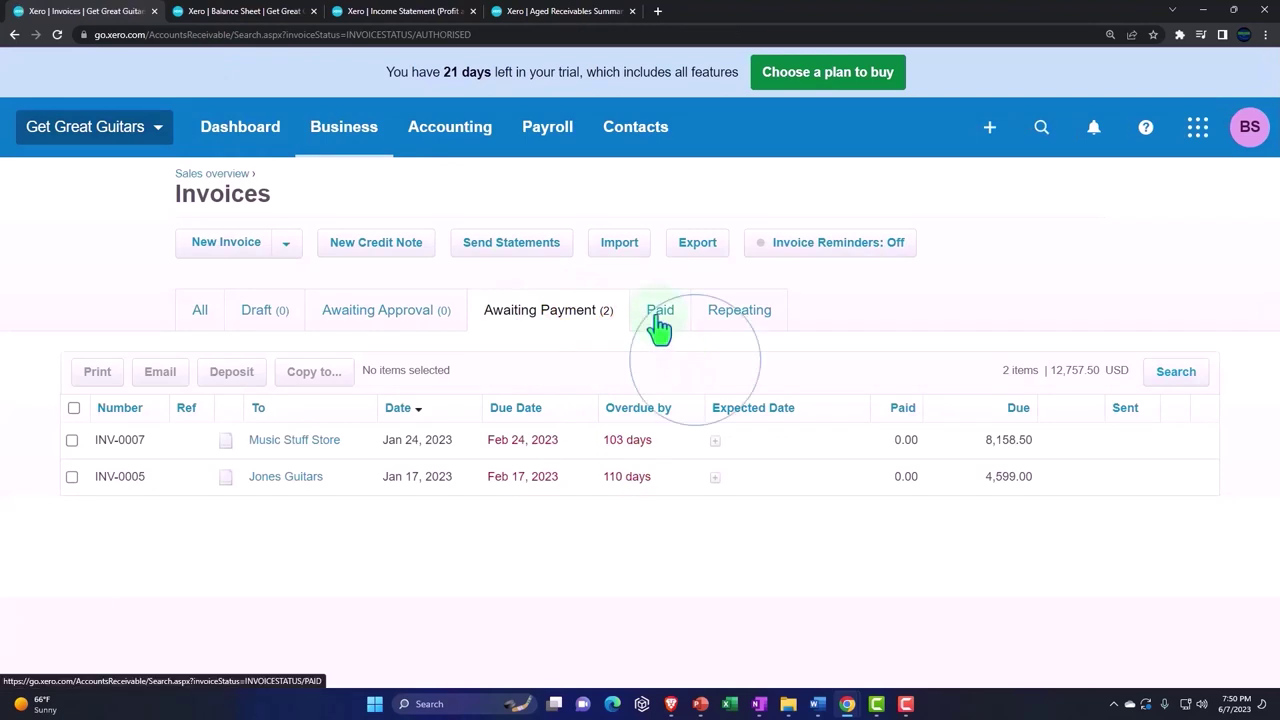